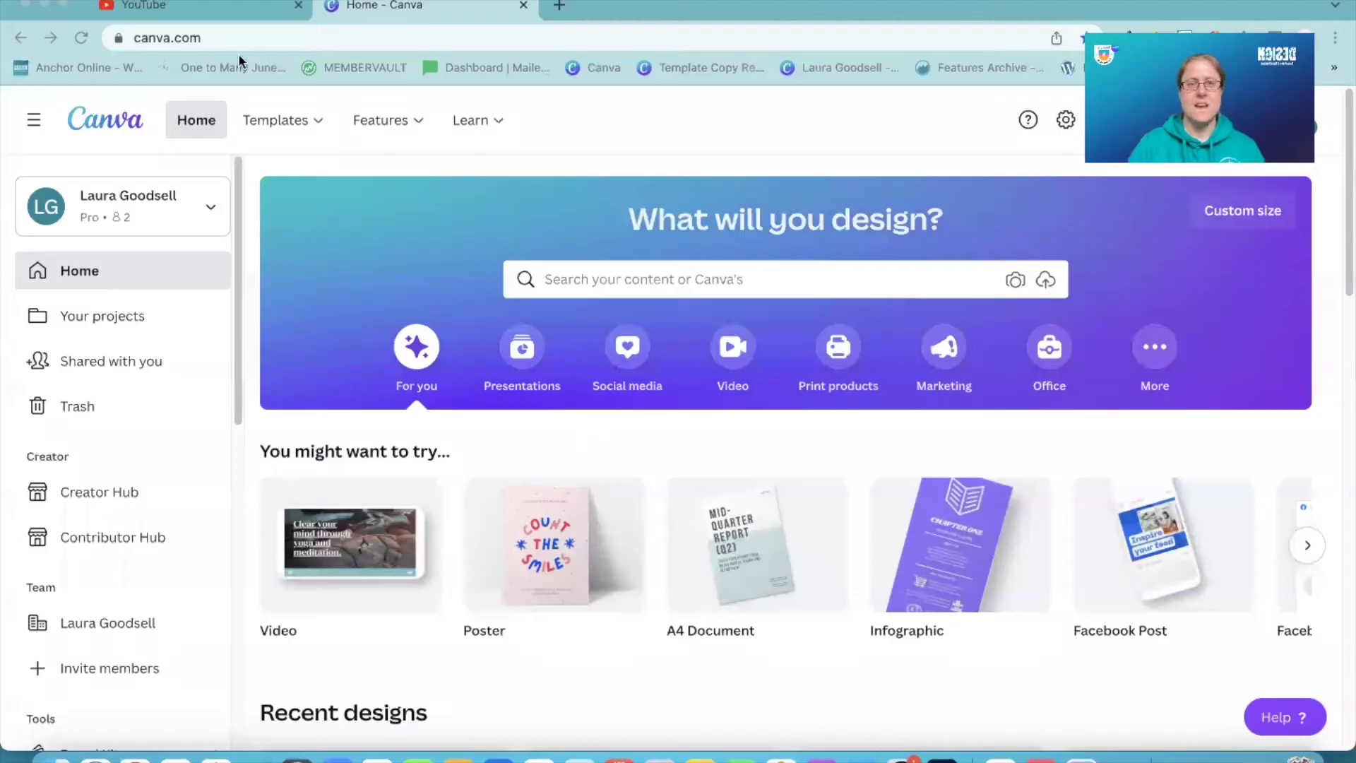
# Search Canva's home page for 'facebook' templates
pyautogui.moveTo(277, 108)
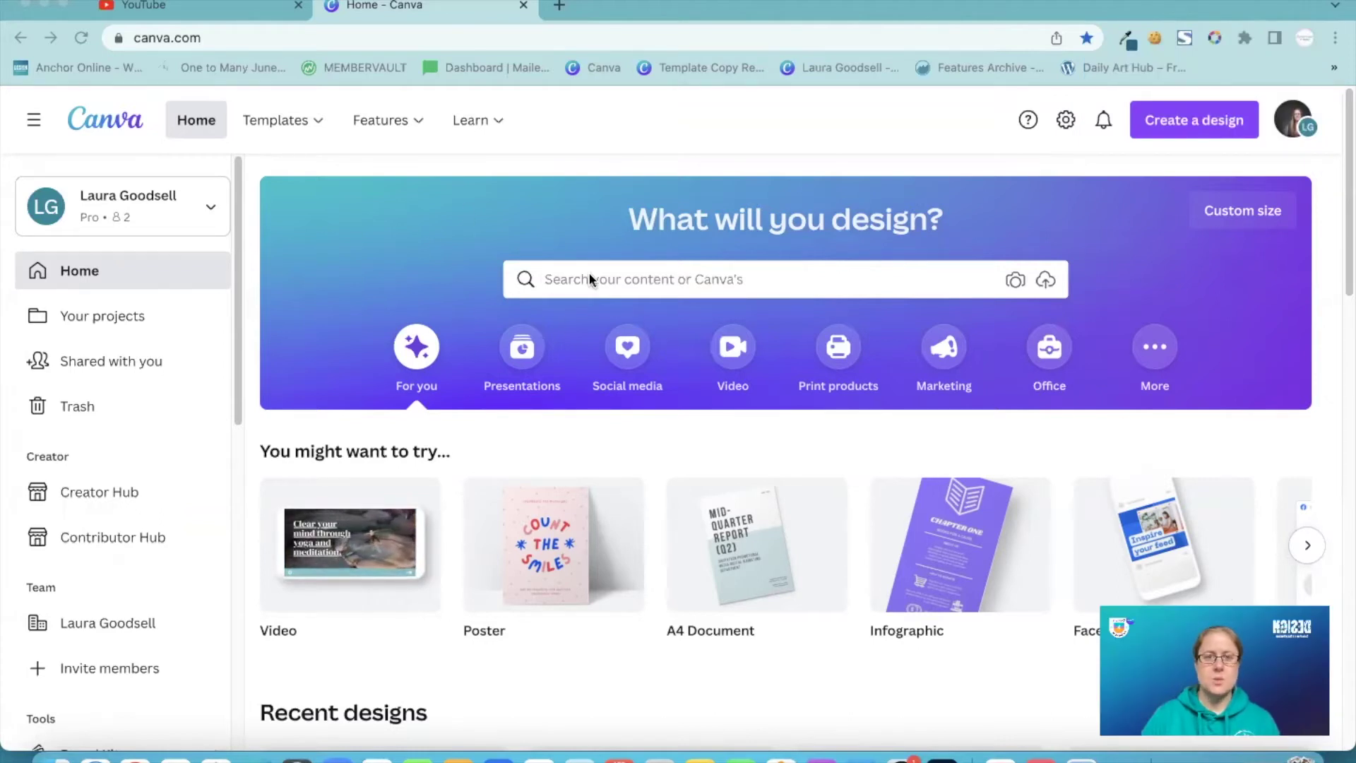
pyautogui.click(633, 277)
pyautogui.write('facebook')
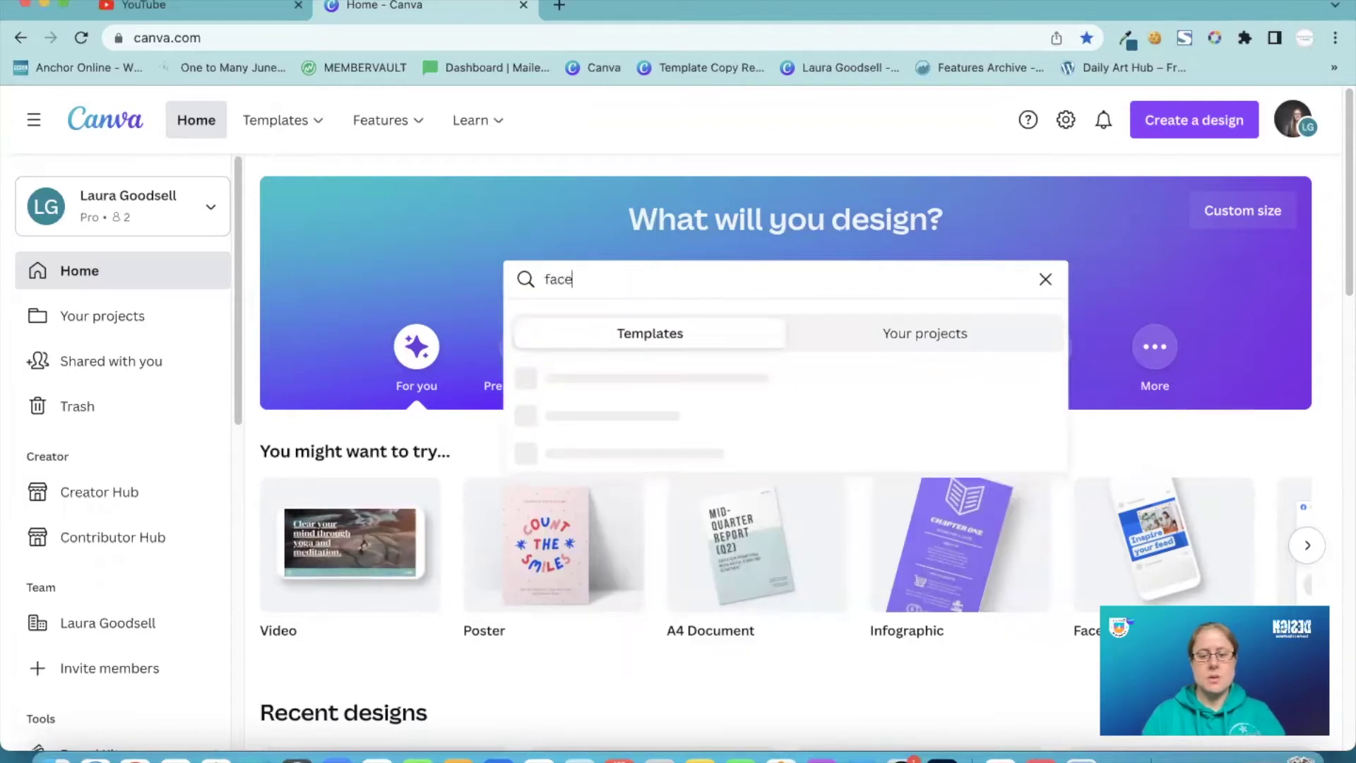
pyautogui.press('Return')
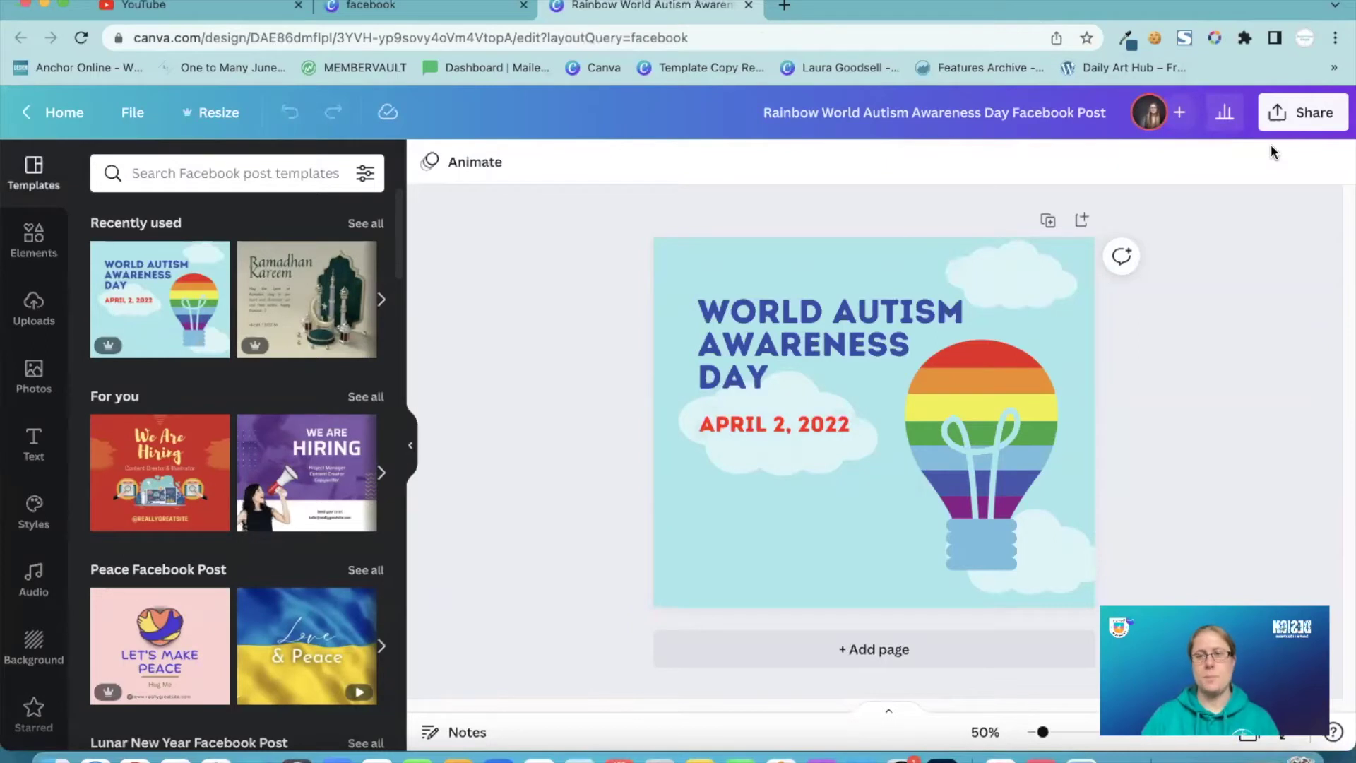
# In the design's Share panel, switch link access to Anyone with the link
pyautogui.click(1302, 113)
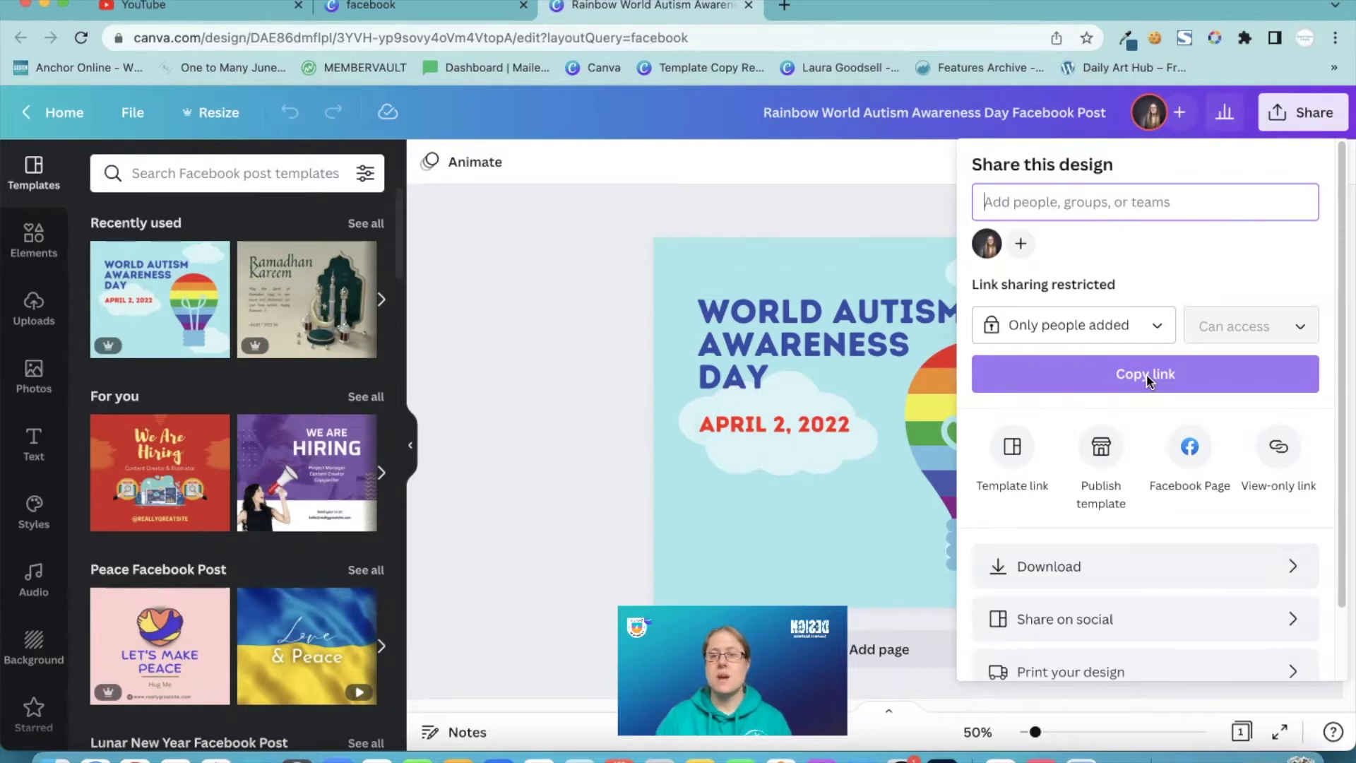
pyautogui.click(1053, 327)
pyautogui.click(1088, 475)
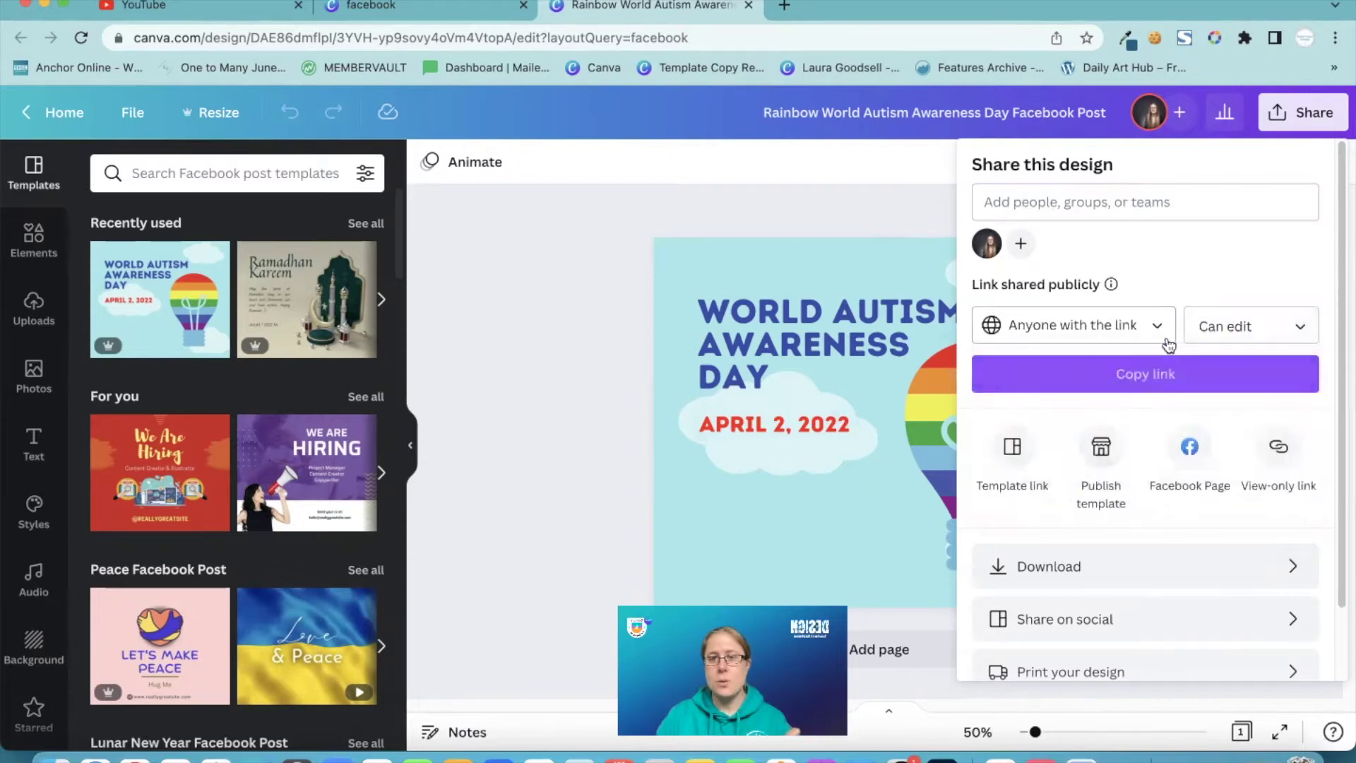
pyautogui.click(1254, 327)
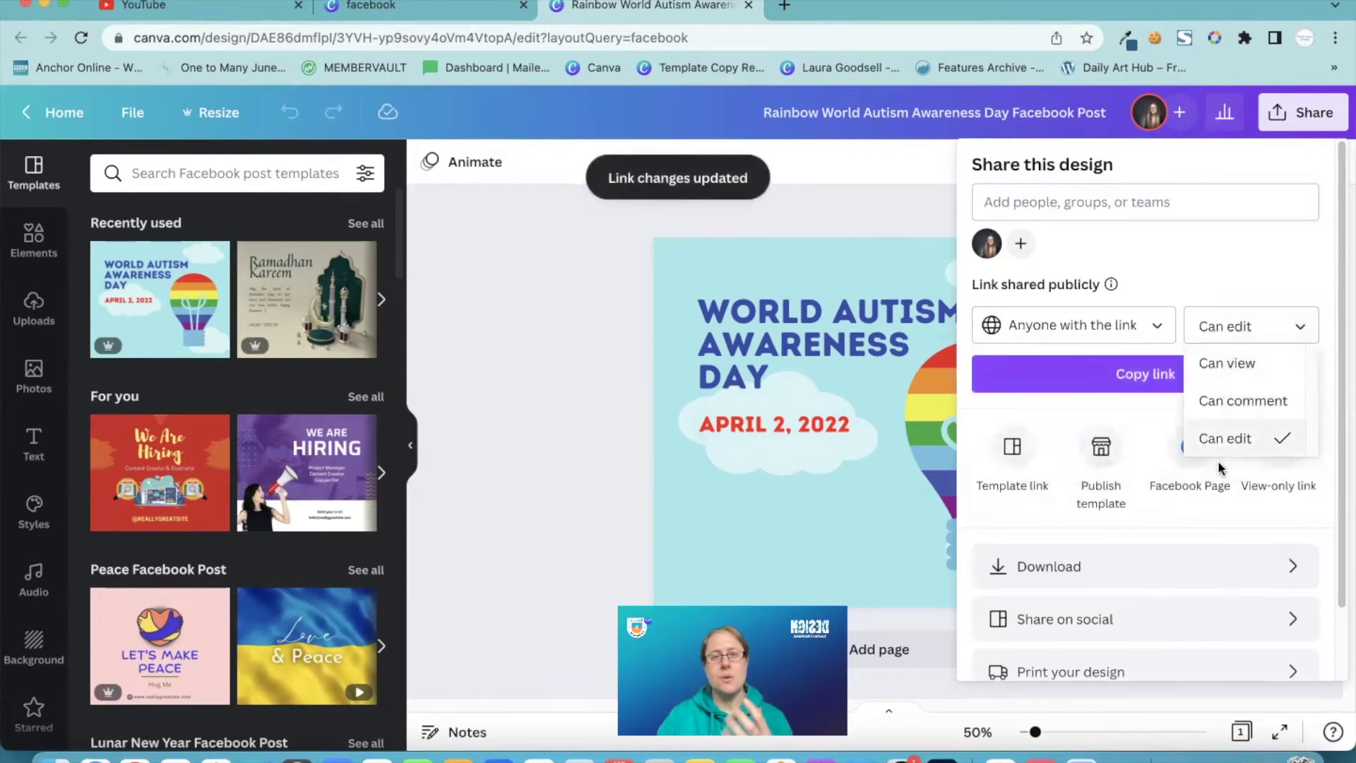
pyautogui.click(1099, 325)
# Restore link access to Only people added and copy the design's link
pyautogui.click(1099, 322)
pyautogui.click(1108, 400)
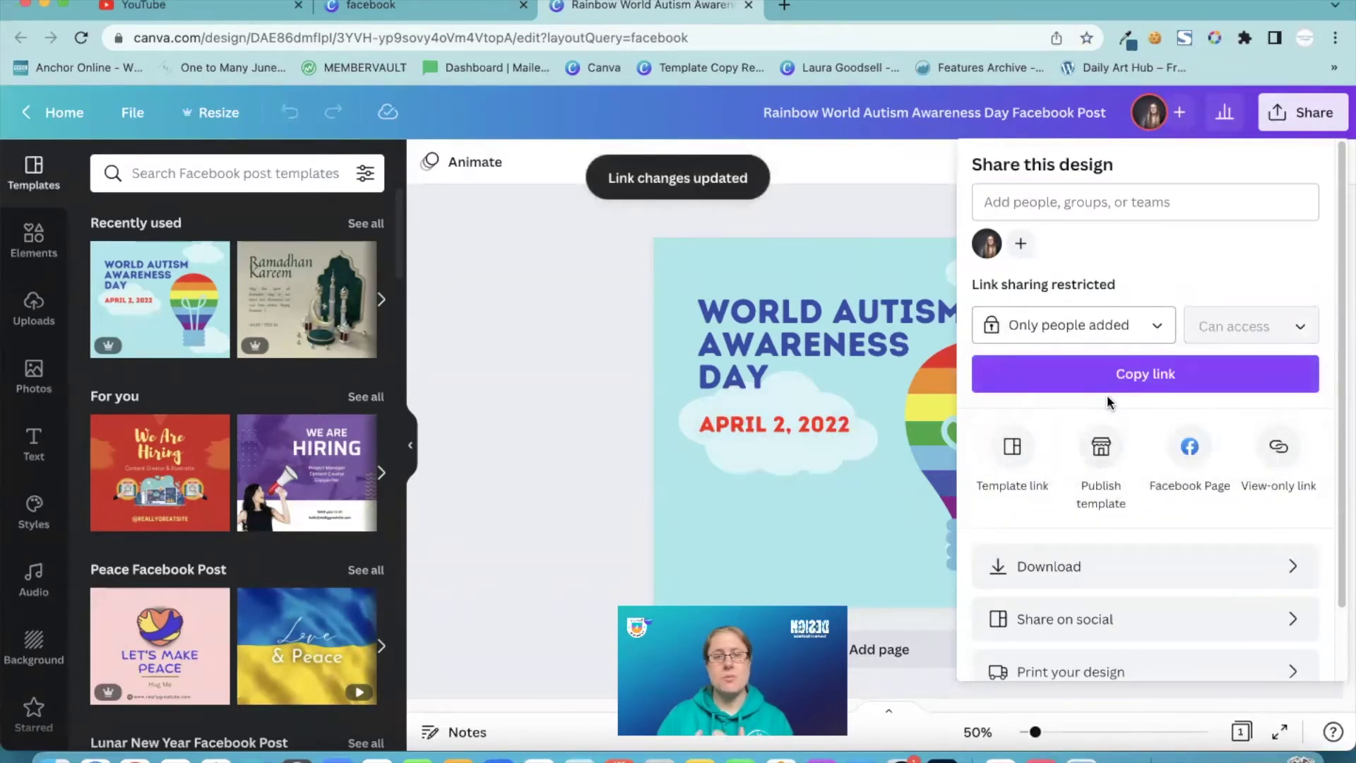
pyautogui.click(1171, 372)
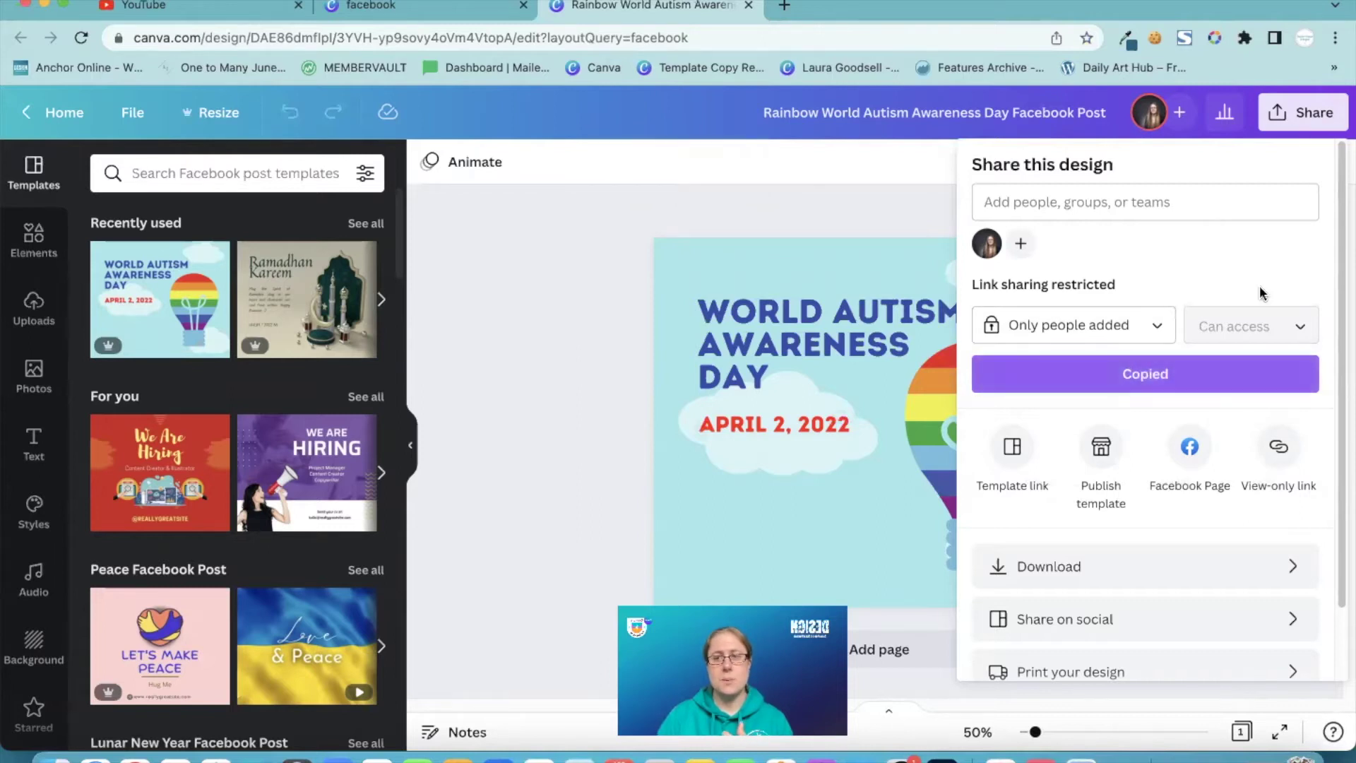
pyautogui.moveTo(1341, 212); pyautogui.dragTo(1342, 288)
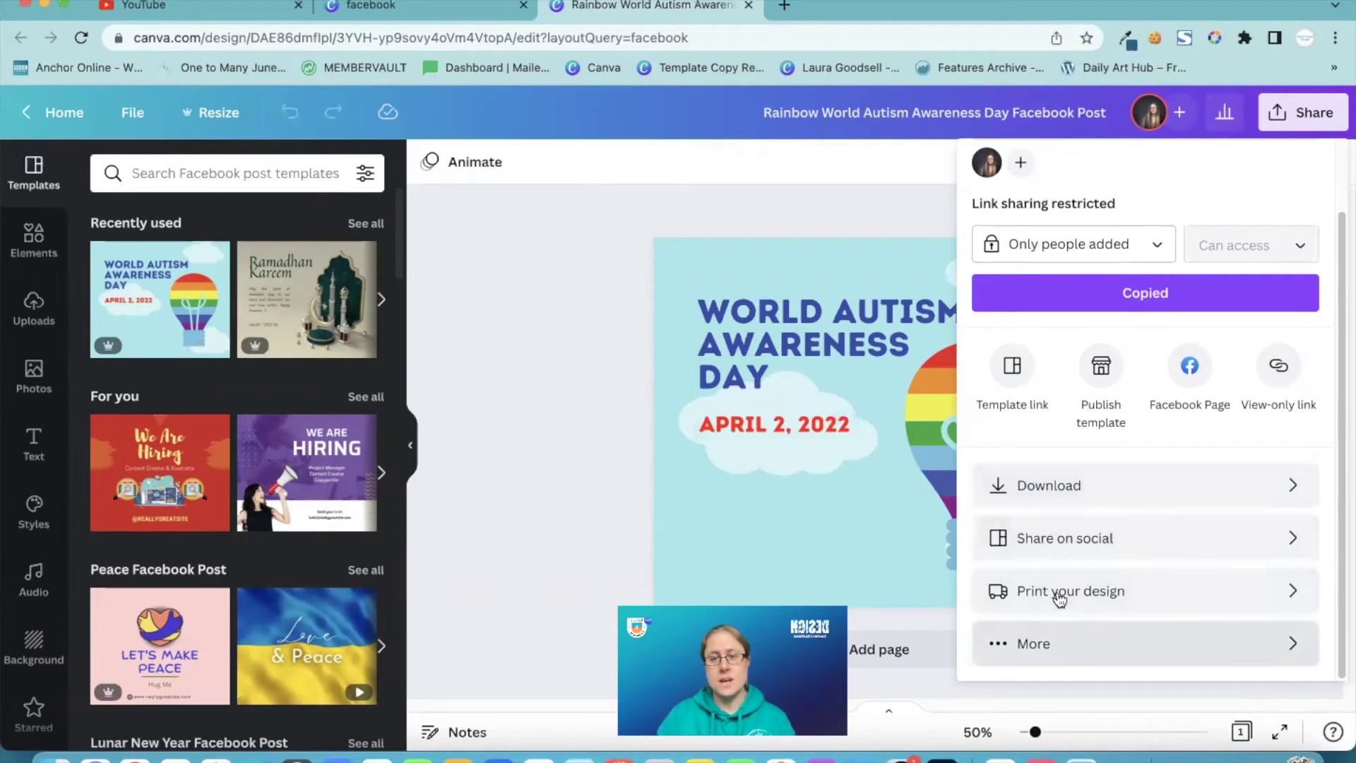
pyautogui.click(1067, 477)
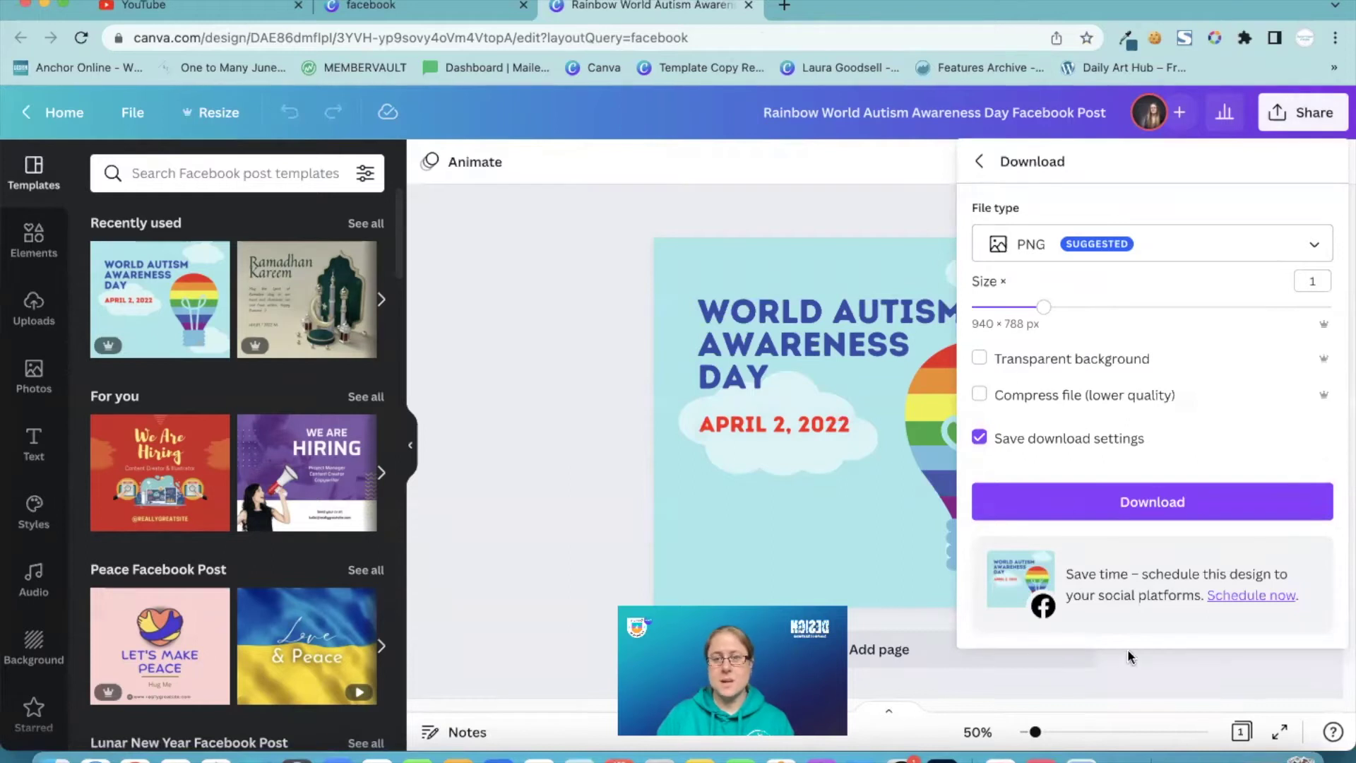
pyautogui.click(980, 162)
pyautogui.scroll(-2, 1089, 600)
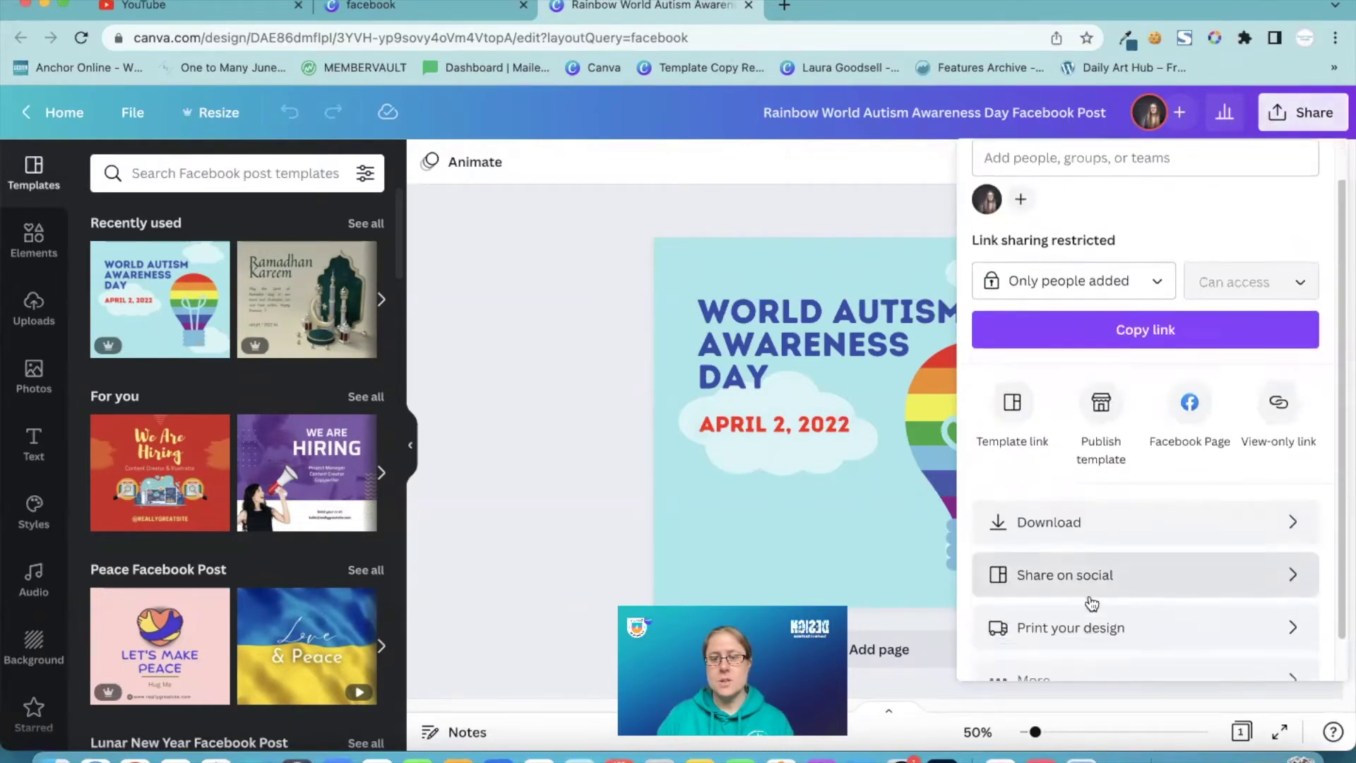
pyautogui.click(1095, 542)
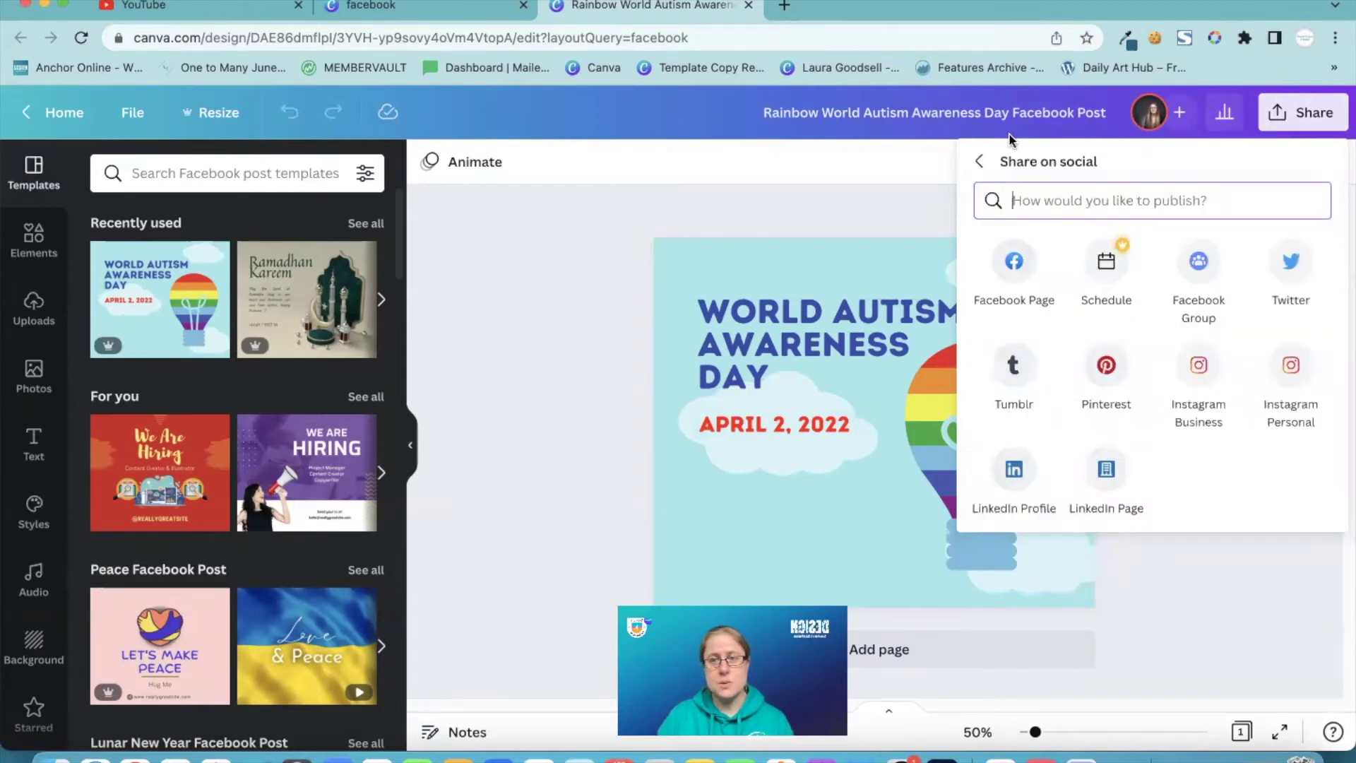
pyautogui.click(980, 161)
pyautogui.scroll(-2, 1066, 409)
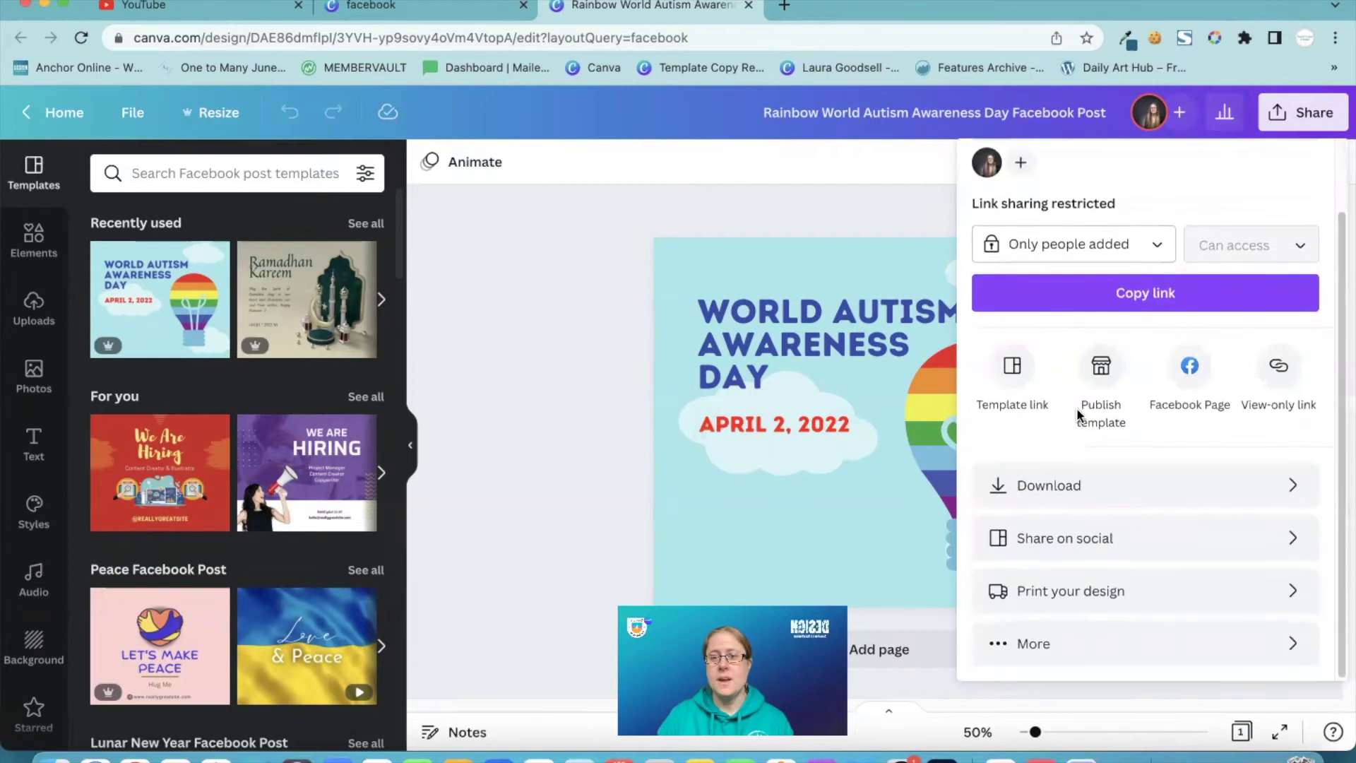
pyautogui.click(1105, 600)
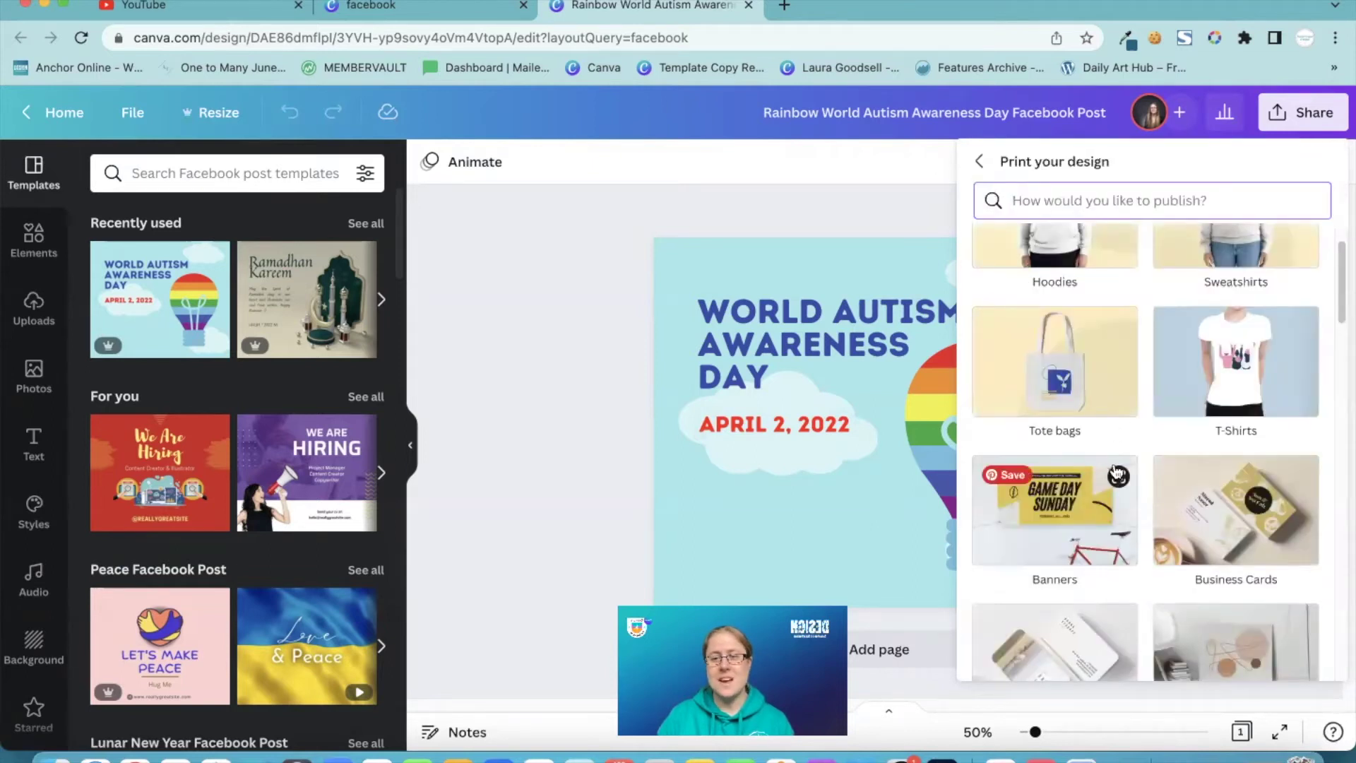
pyautogui.scroll(-1, 1102, 495)
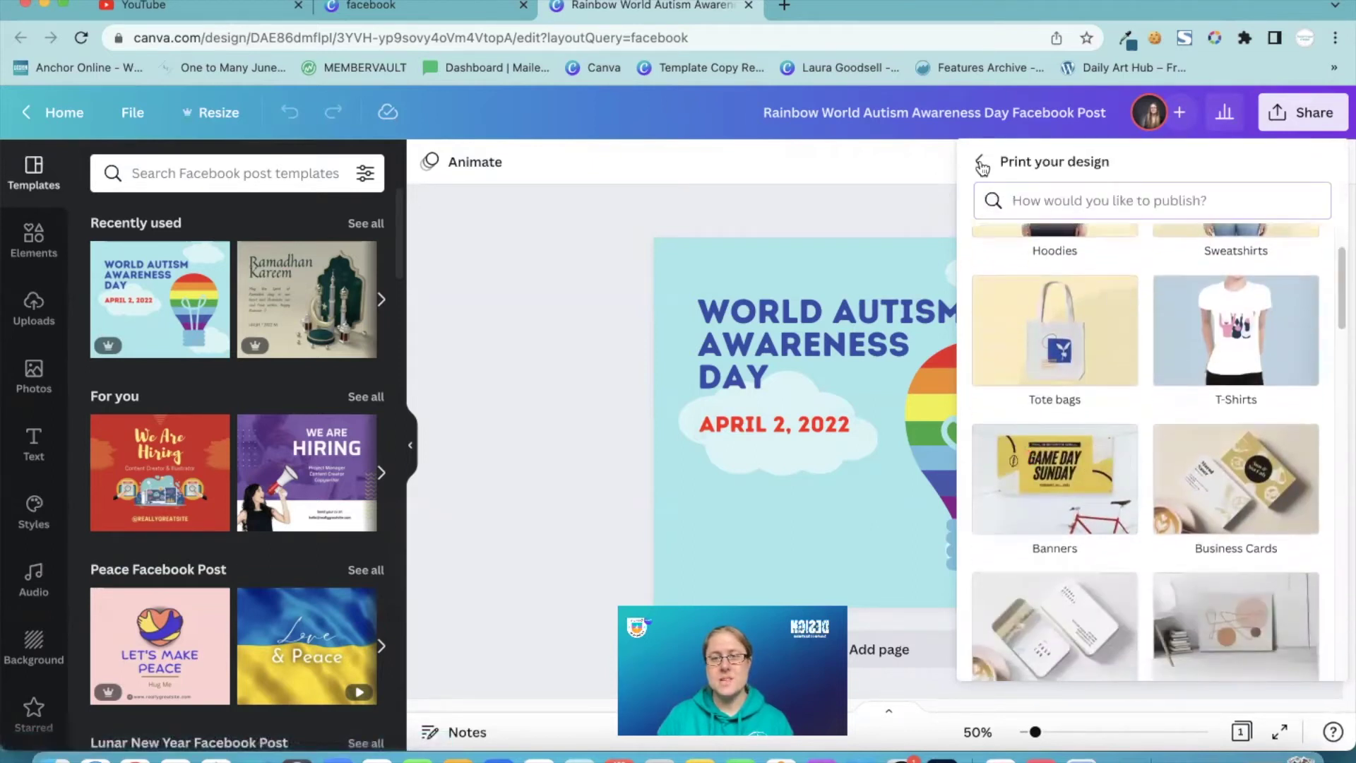
pyautogui.click(981, 163)
pyautogui.scroll(-1, 1142, 490)
pyautogui.click(1024, 644)
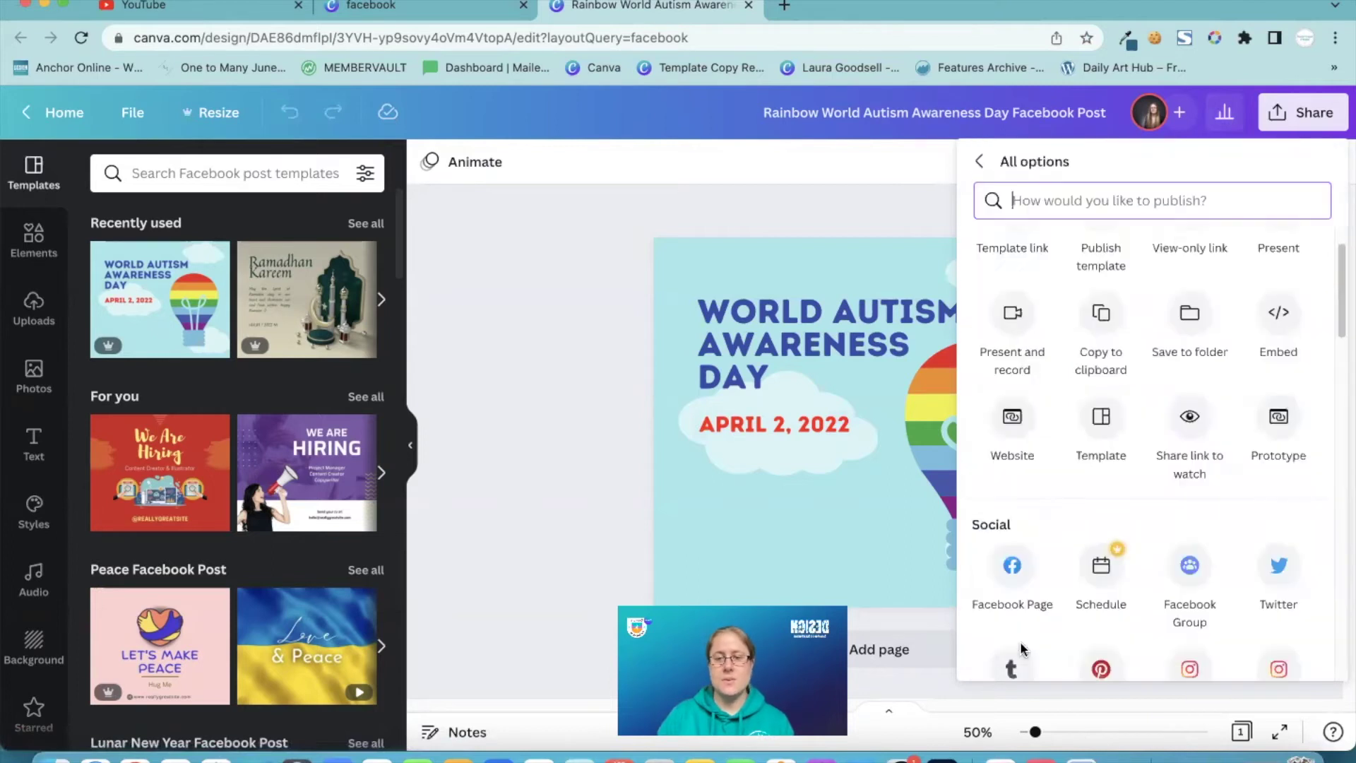
pyautogui.scroll(-15, 1210, 536)
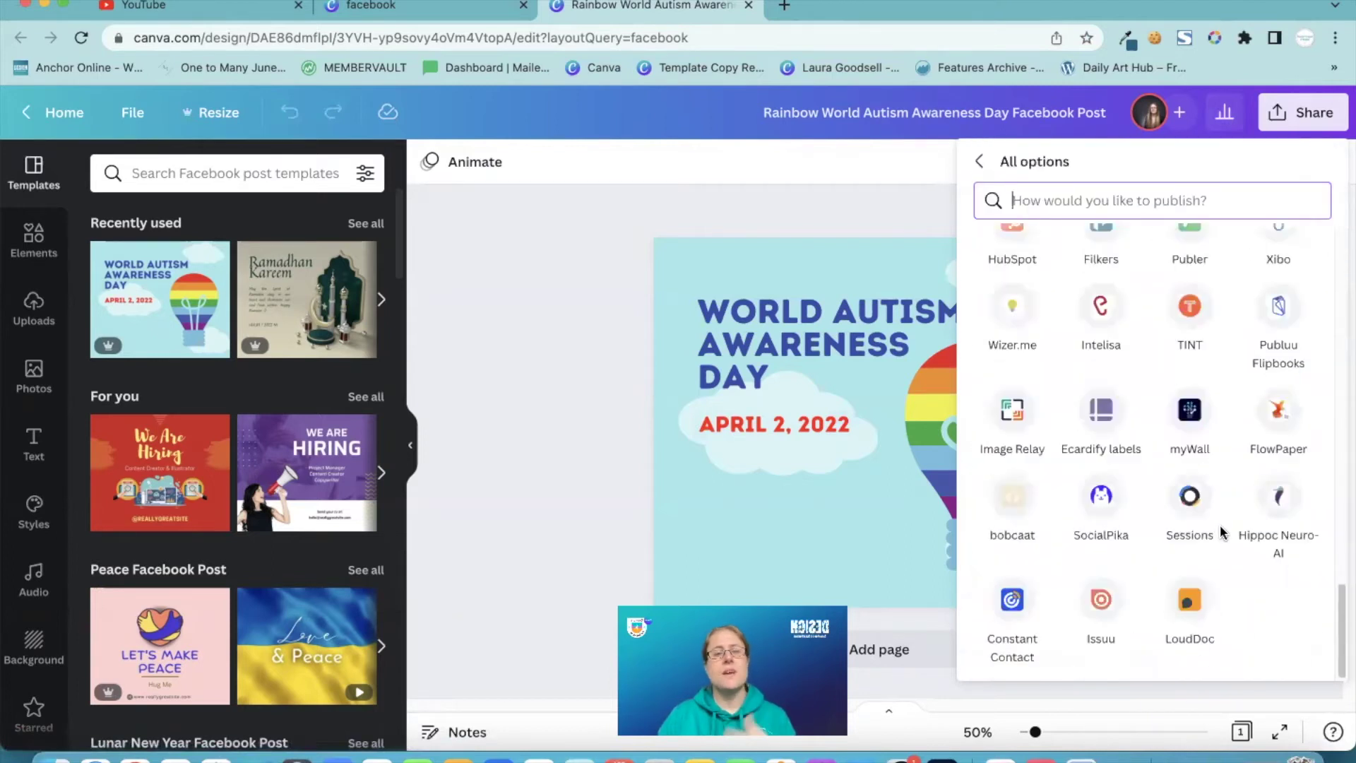
pyautogui.scroll(15, 1215, 528)
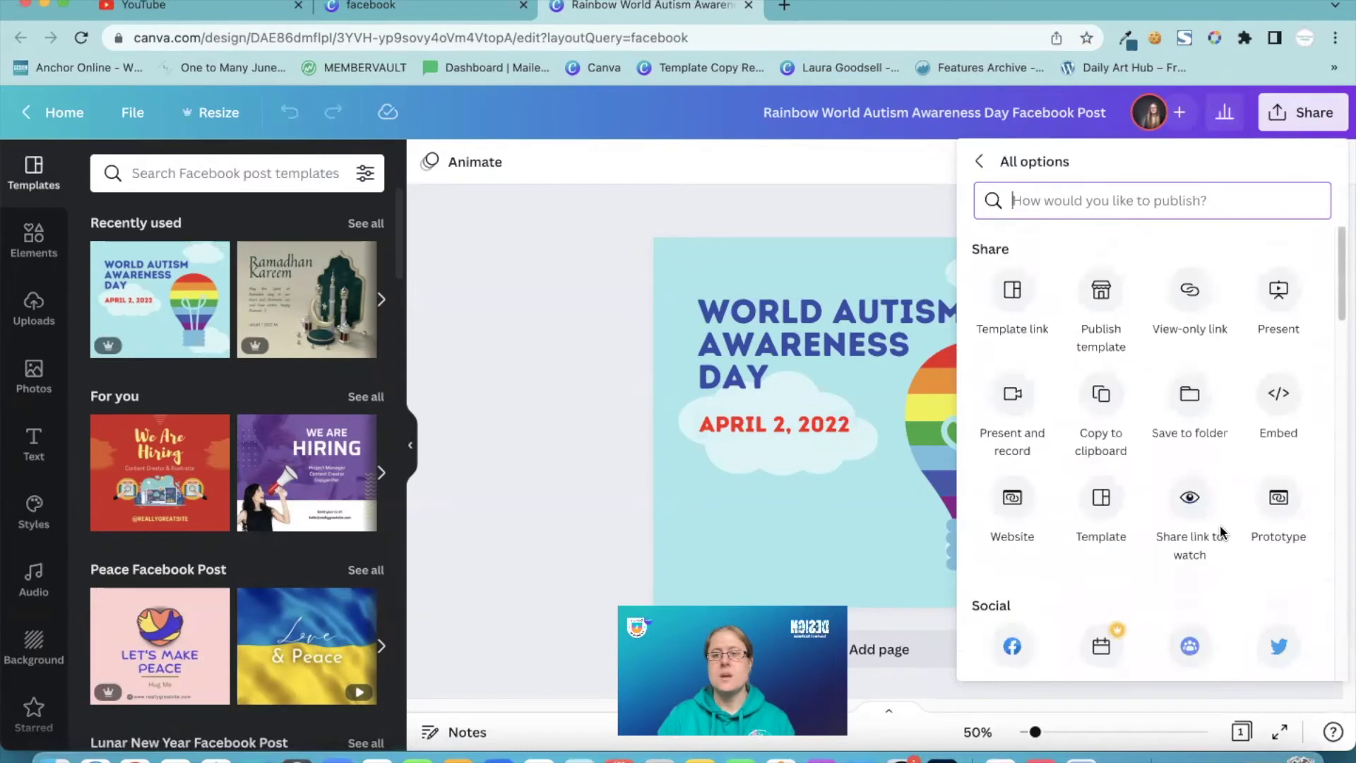
pyautogui.click(980, 162)
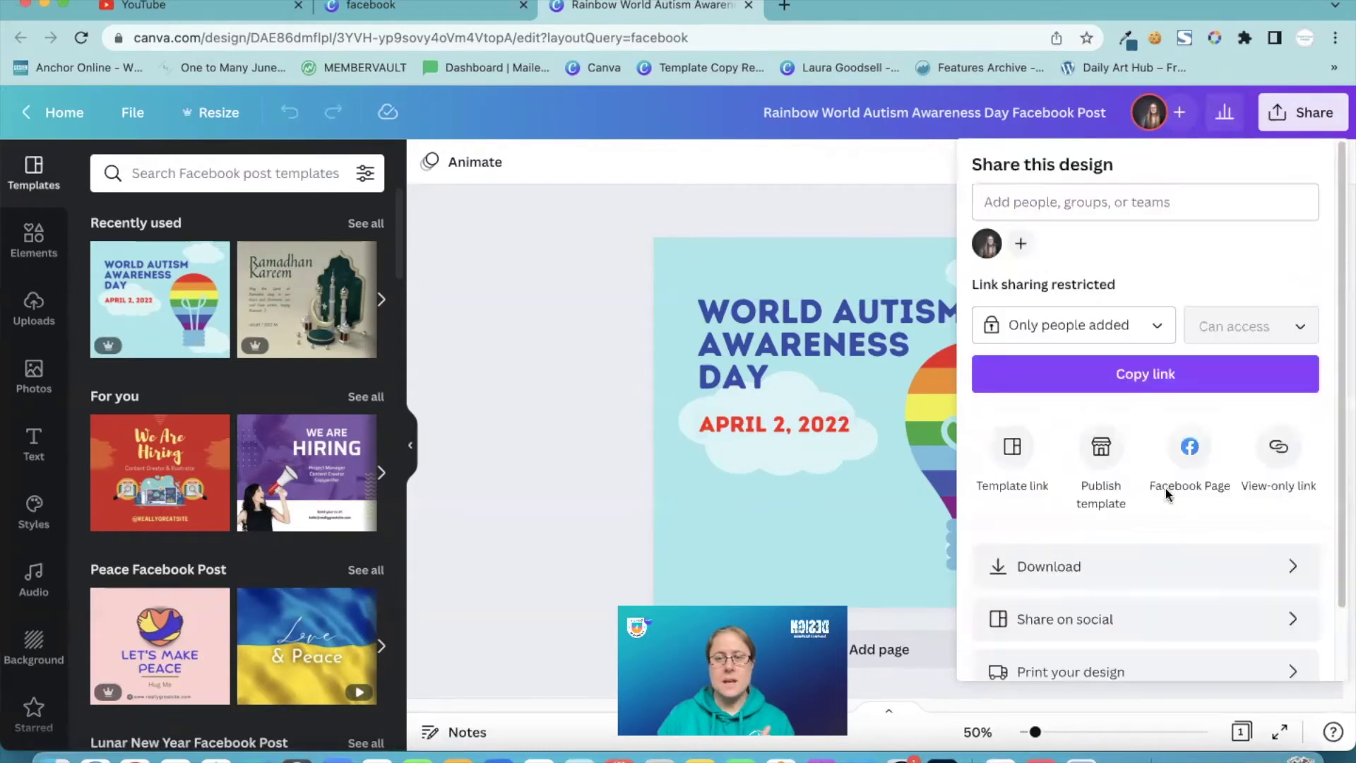
pyautogui.scroll(-1, 1169, 491)
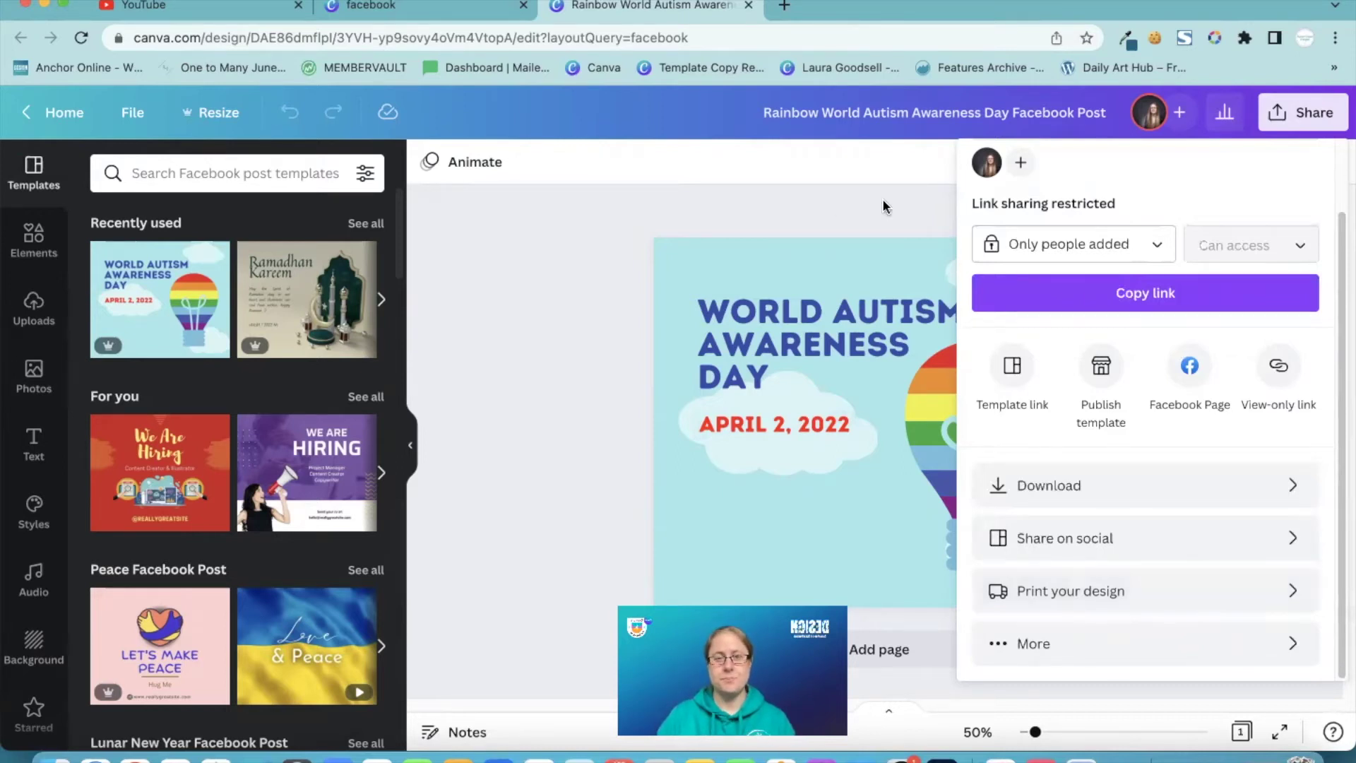
# Dismiss the Share panel and go from the Rainbow design editor back to Home
pyautogui.click(853, 212)
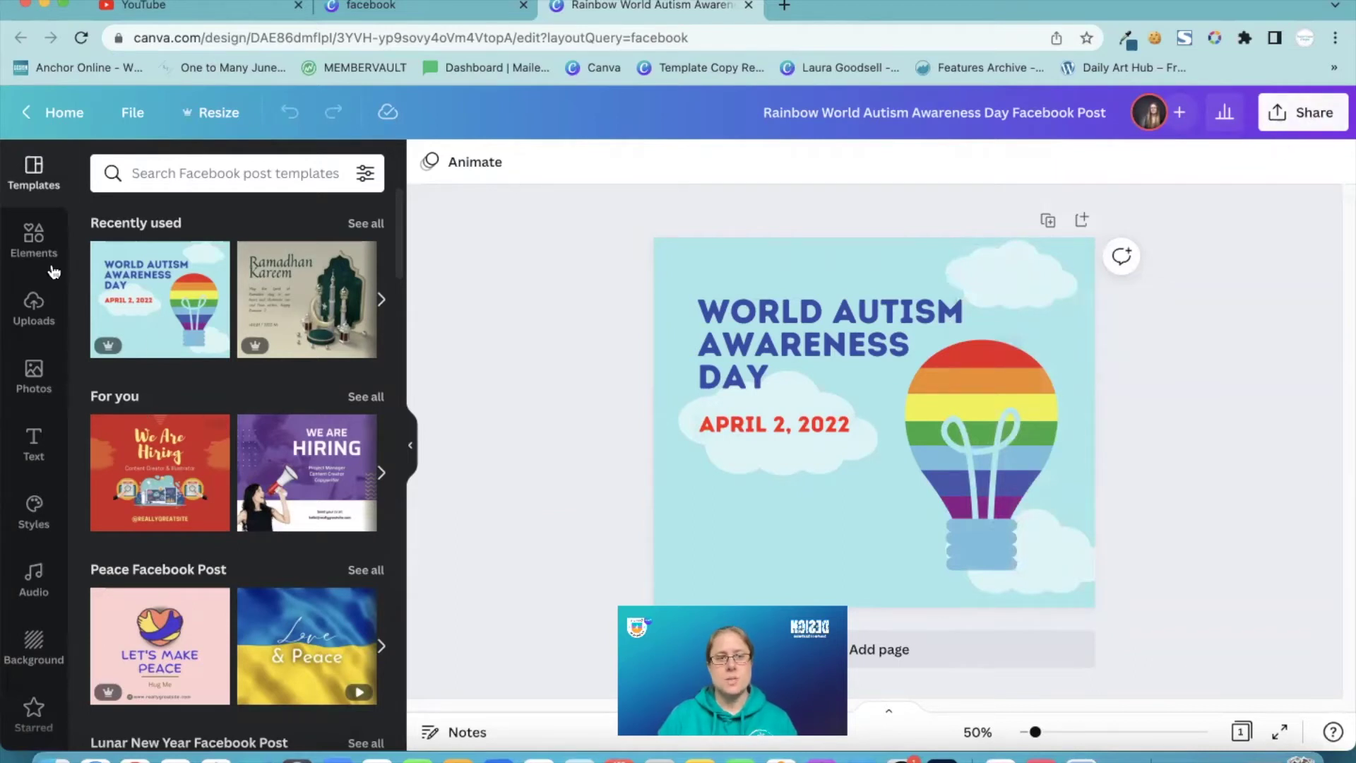
pyautogui.click(58, 119)
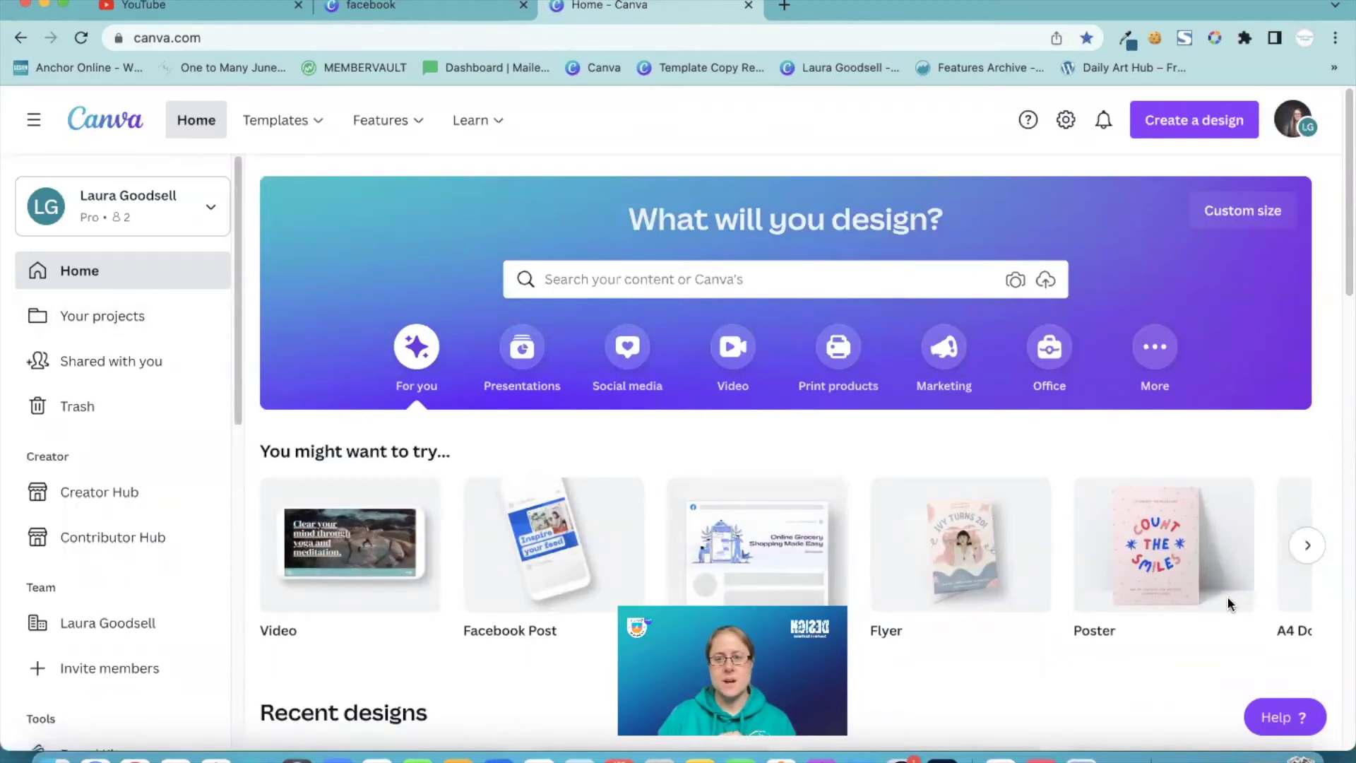
pyautogui.click(100, 319)
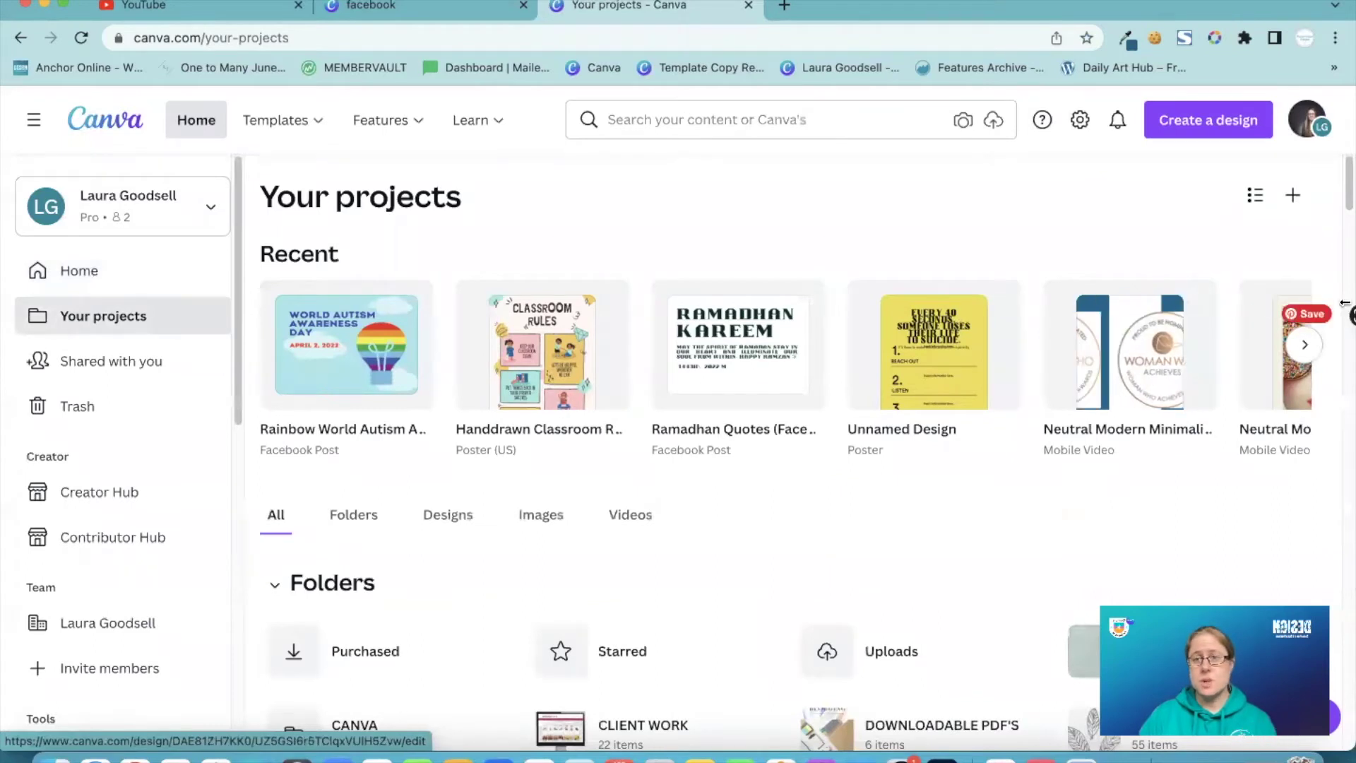
pyautogui.click(1303, 344)
pyautogui.click(1304, 345)
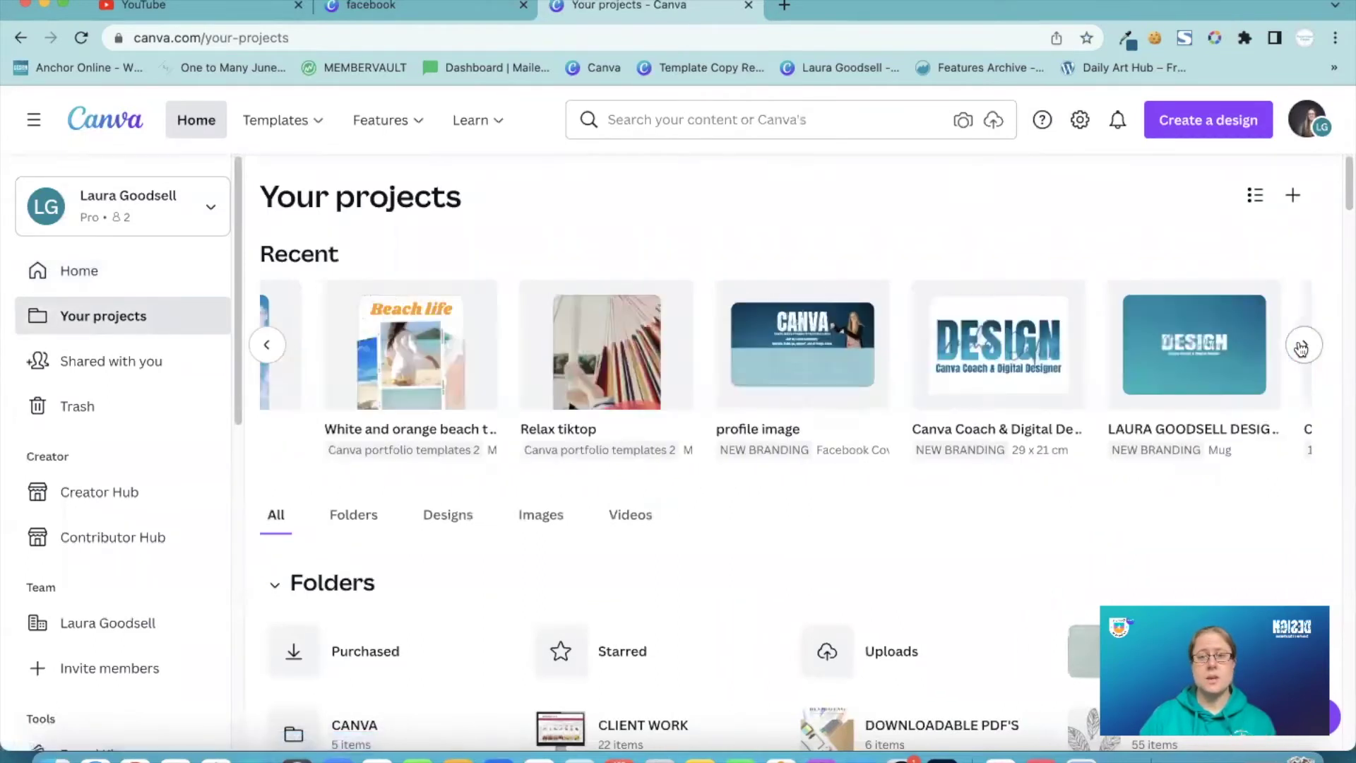
pyautogui.click(264, 359)
pyautogui.click(262, 355)
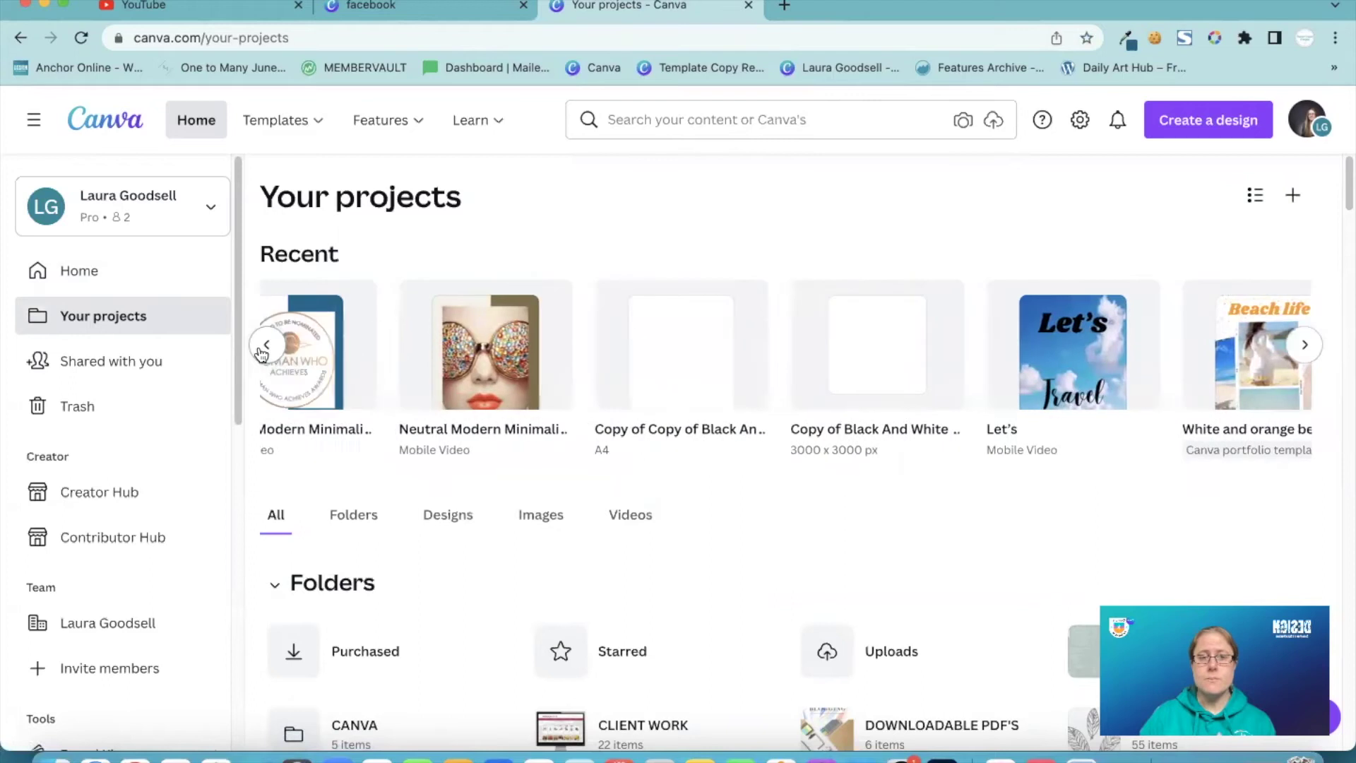
pyautogui.scroll(-2, 860, 371)
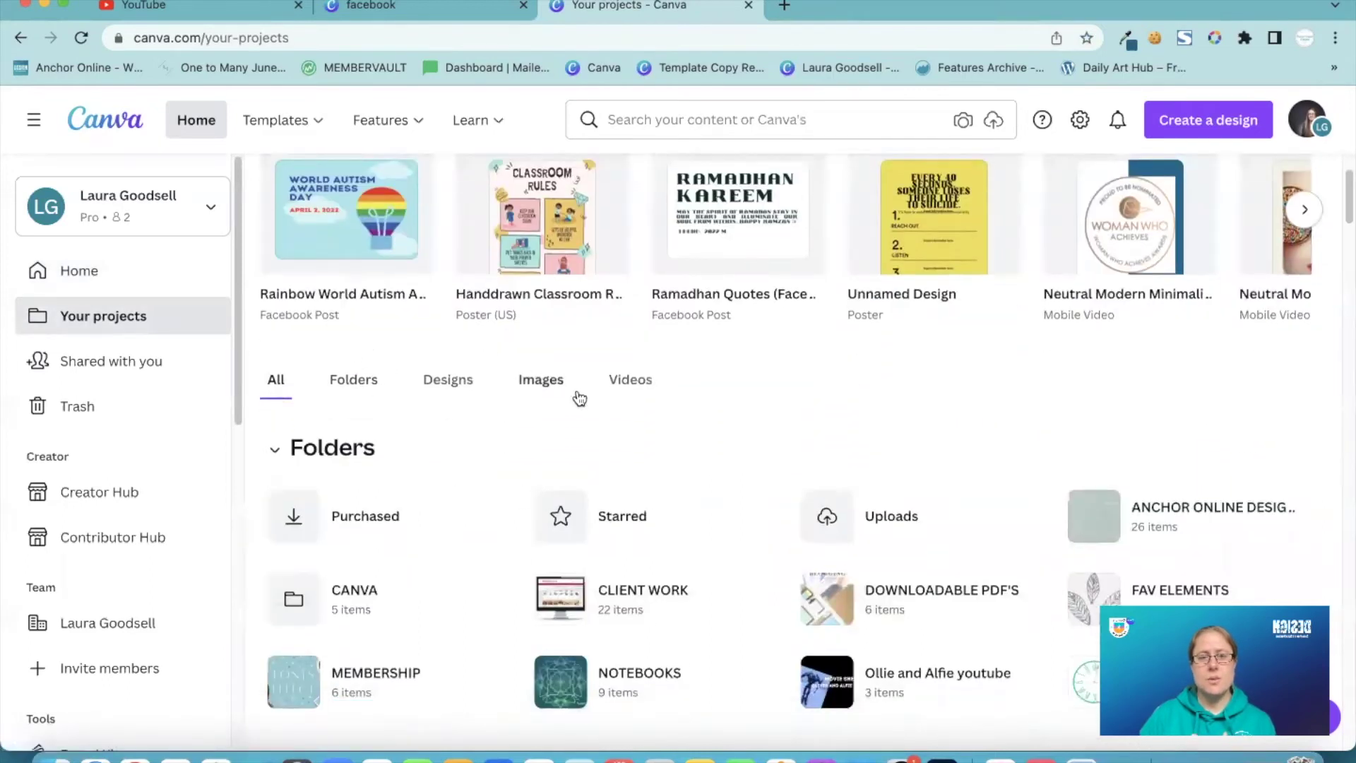
pyautogui.scroll(-3, 1344, 239)
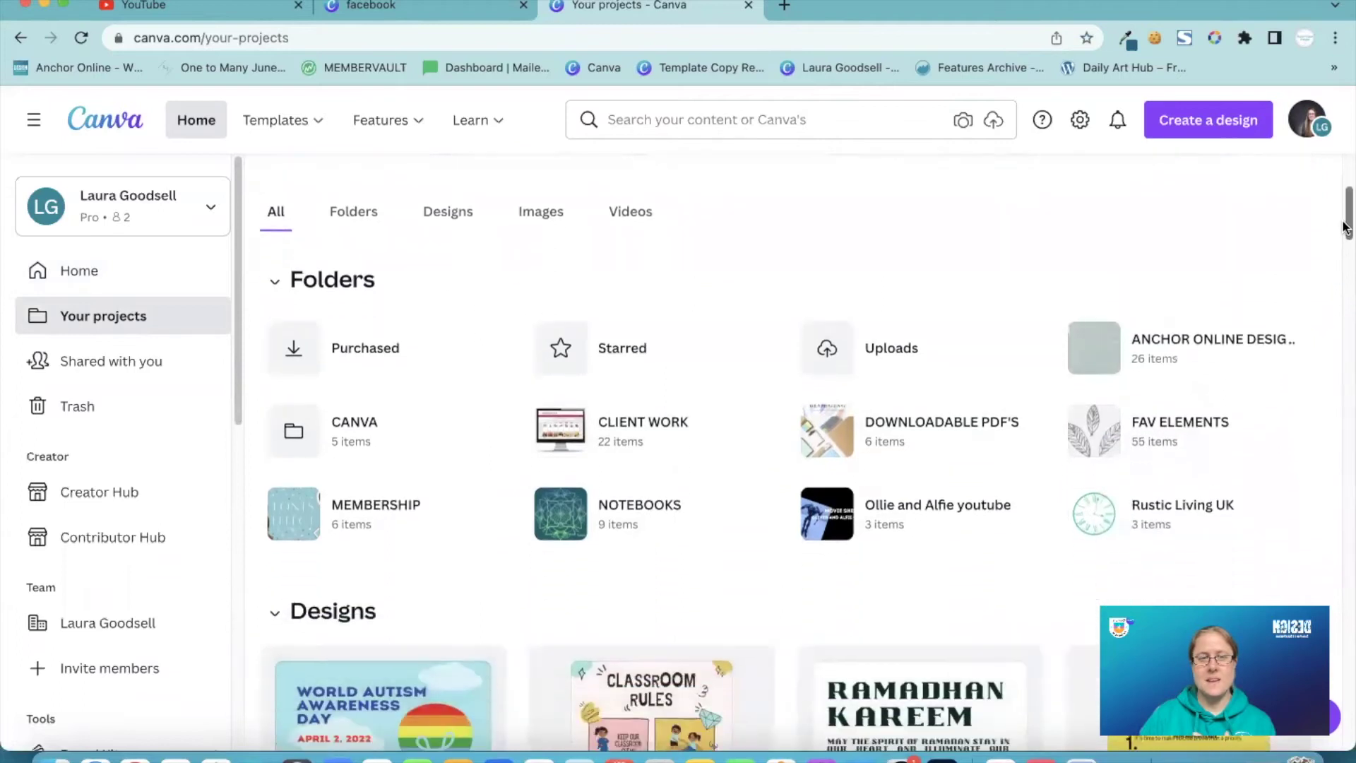
pyautogui.moveTo(295, 158)
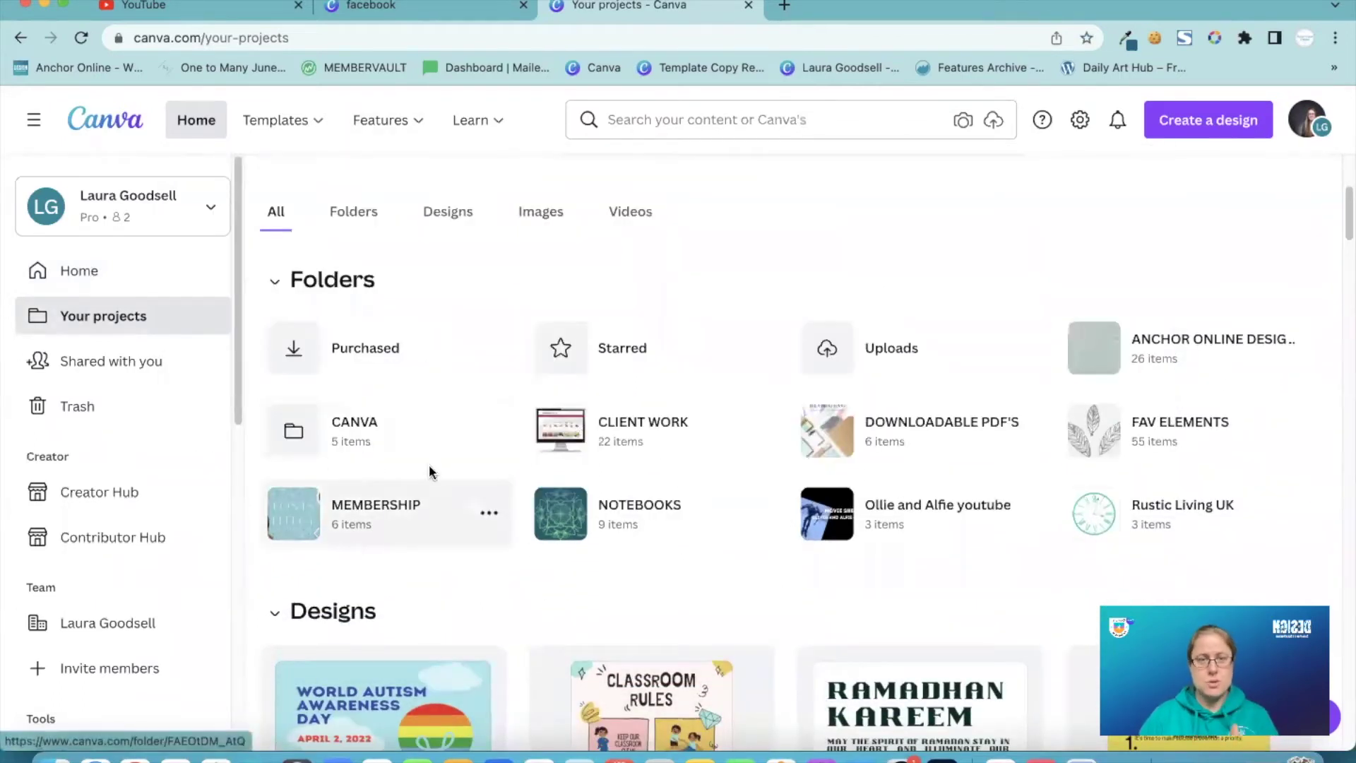
pyautogui.scroll(-3, 455, 582)
pyautogui.scroll(-10, 452, 575)
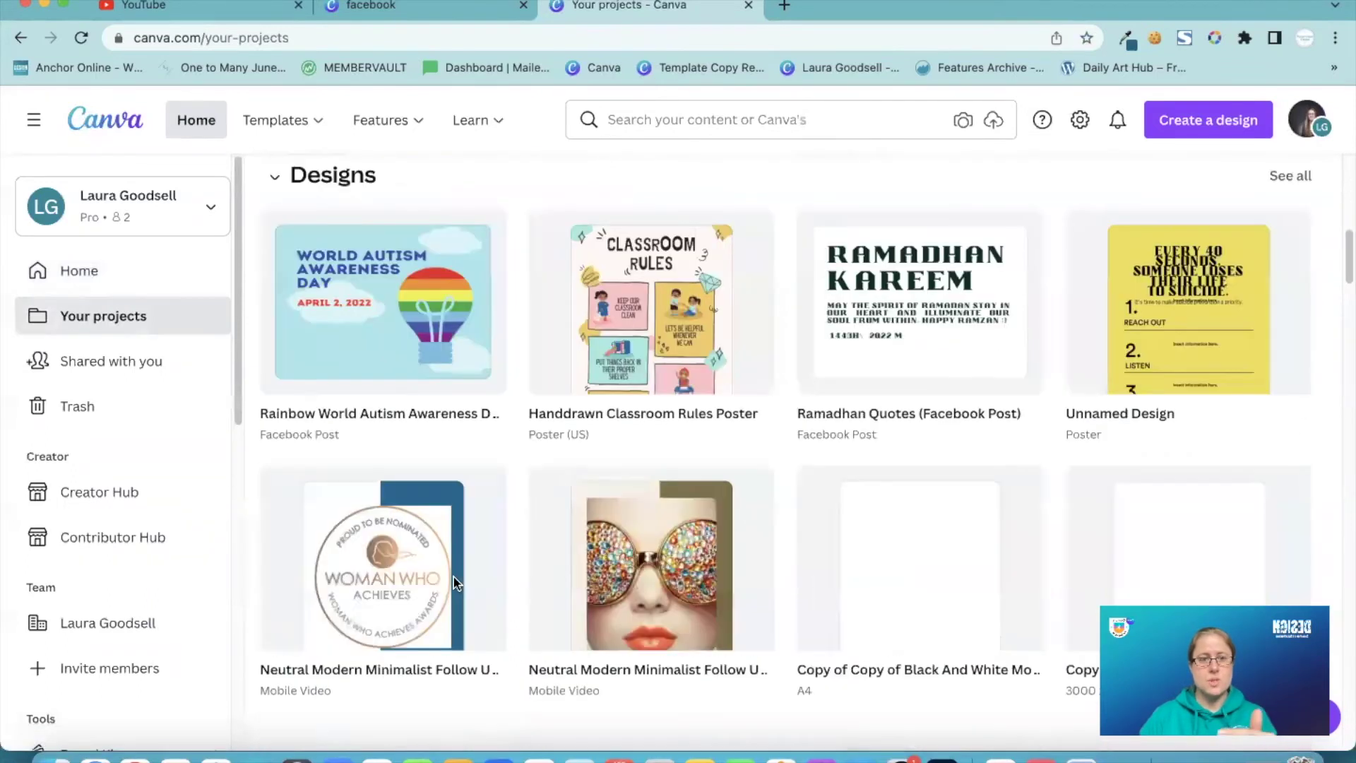
pyautogui.scroll(-10, 452, 575)
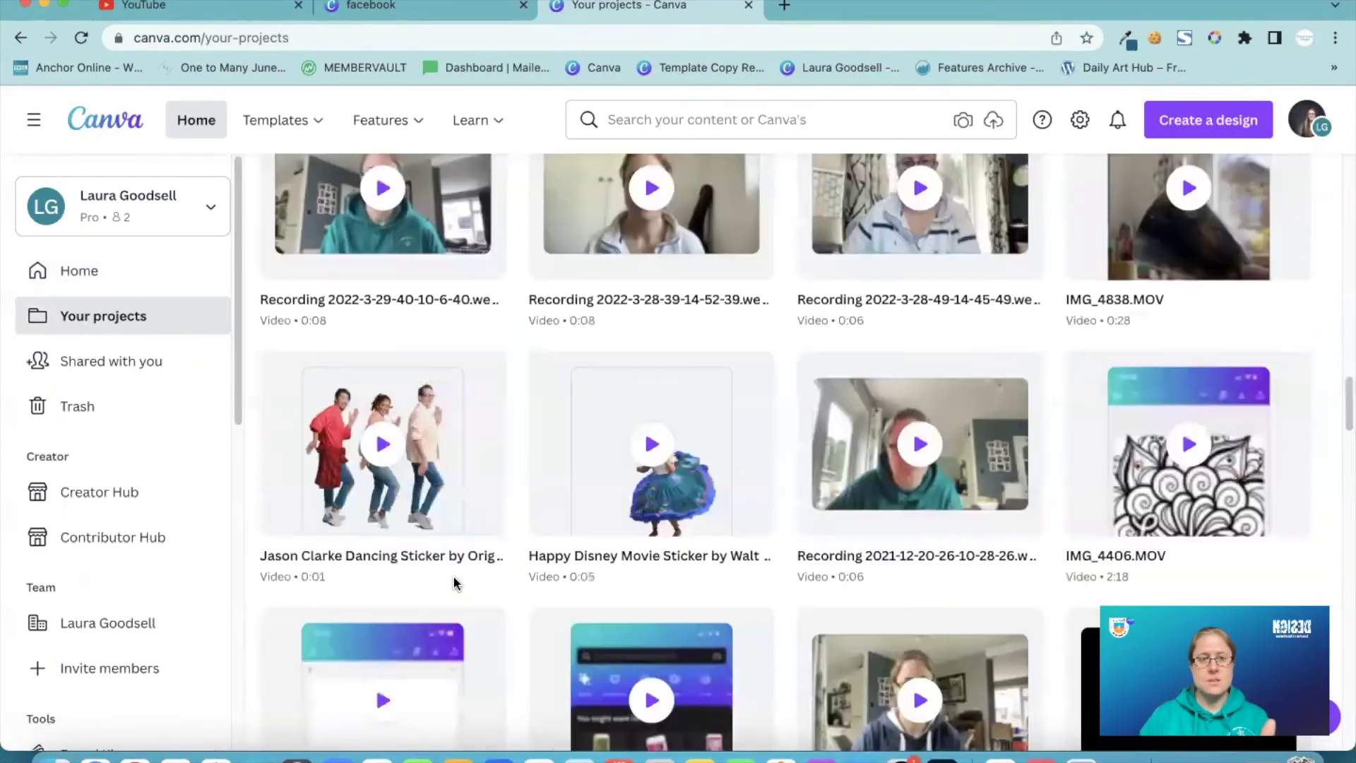
pyautogui.scroll(3, 452, 575)
pyautogui.scroll(-4, 452, 575)
pyautogui.scroll(-20, 454, 585)
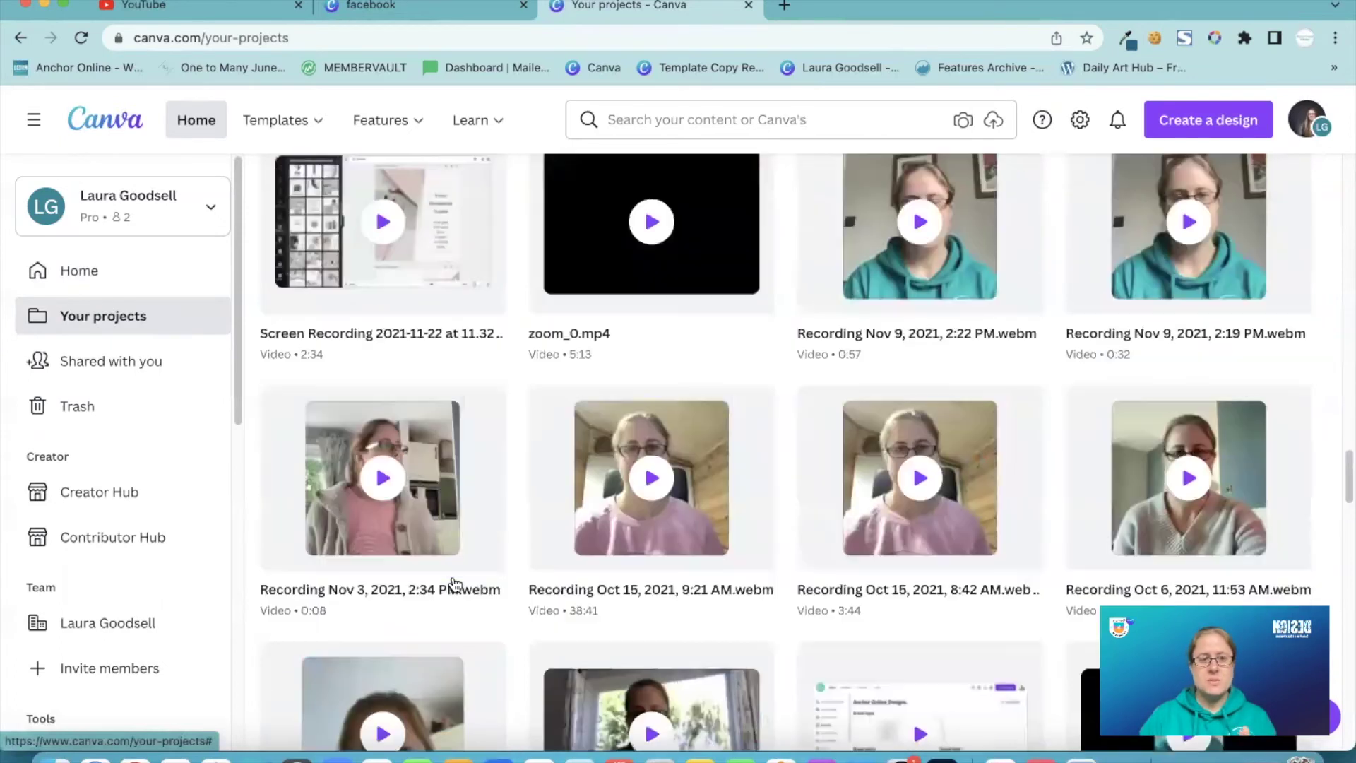
pyautogui.scroll(-5, 455, 585)
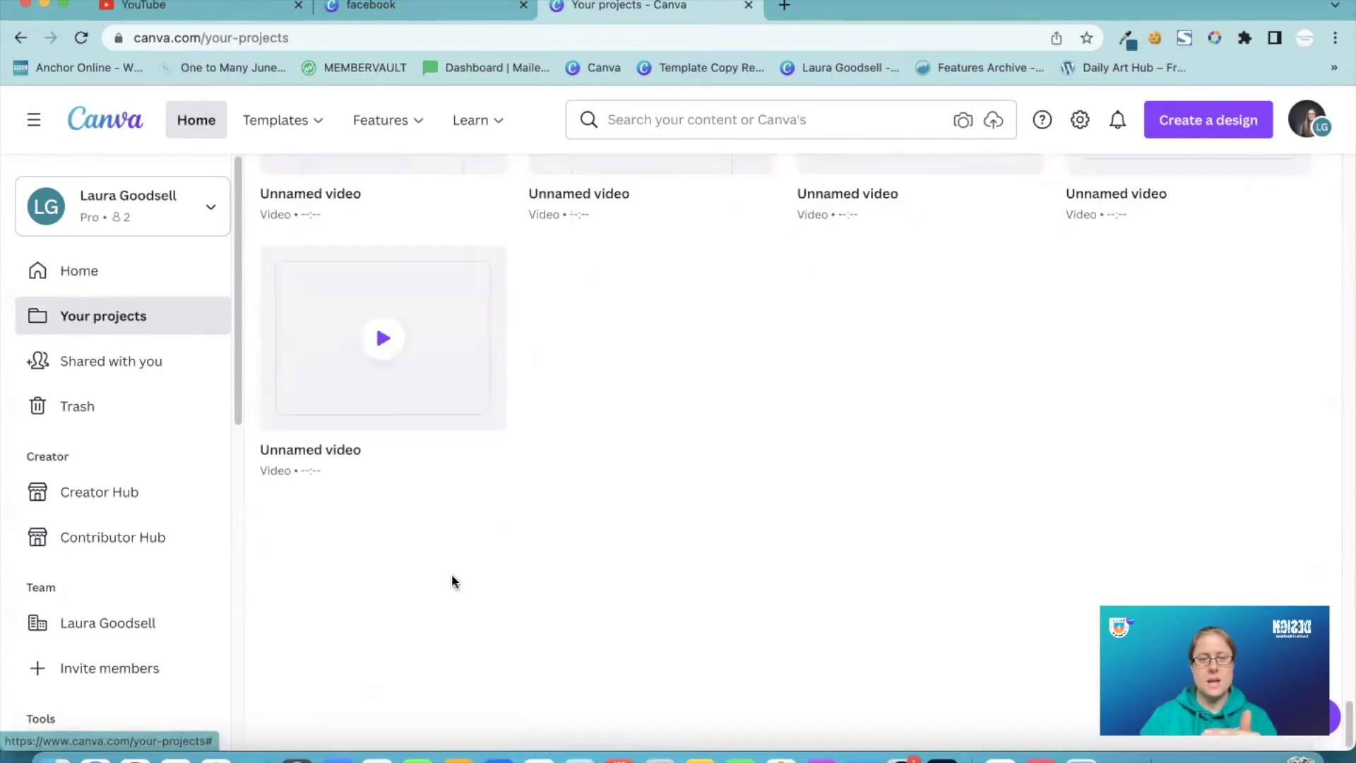
pyautogui.scroll(10, 452, 579)
pyautogui.scroll(20, 452, 573)
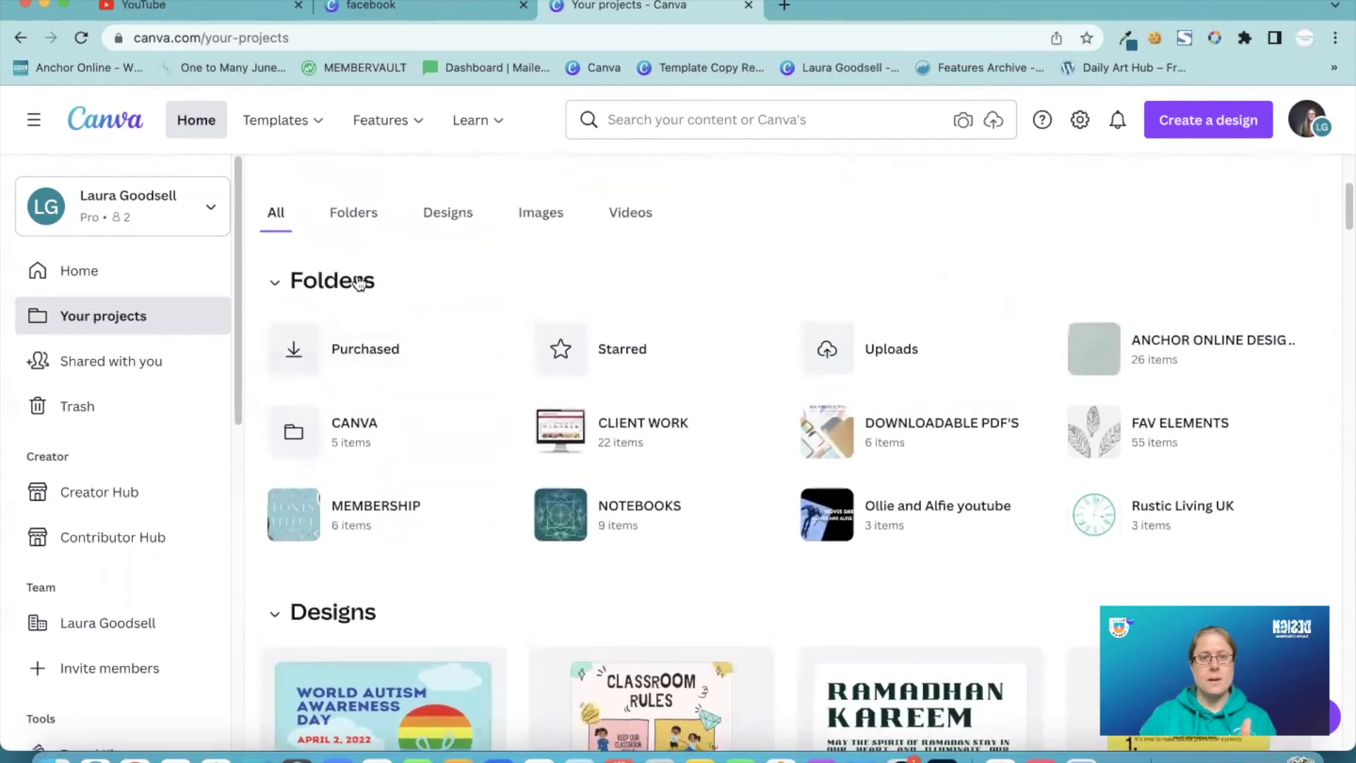
# Cycle through the Folders, Designs, Images and Videos tabs, ending back on Folders
pyautogui.click(355, 214)
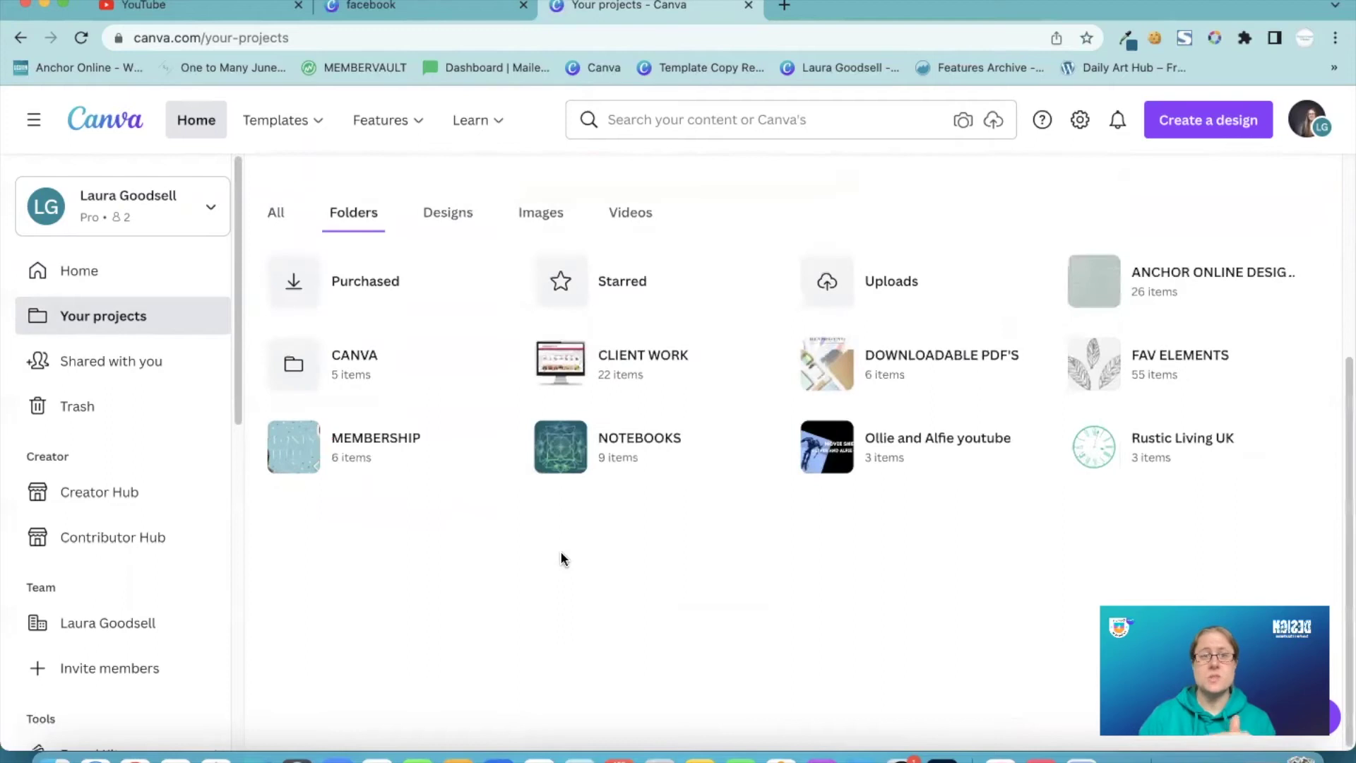
pyautogui.click(452, 213)
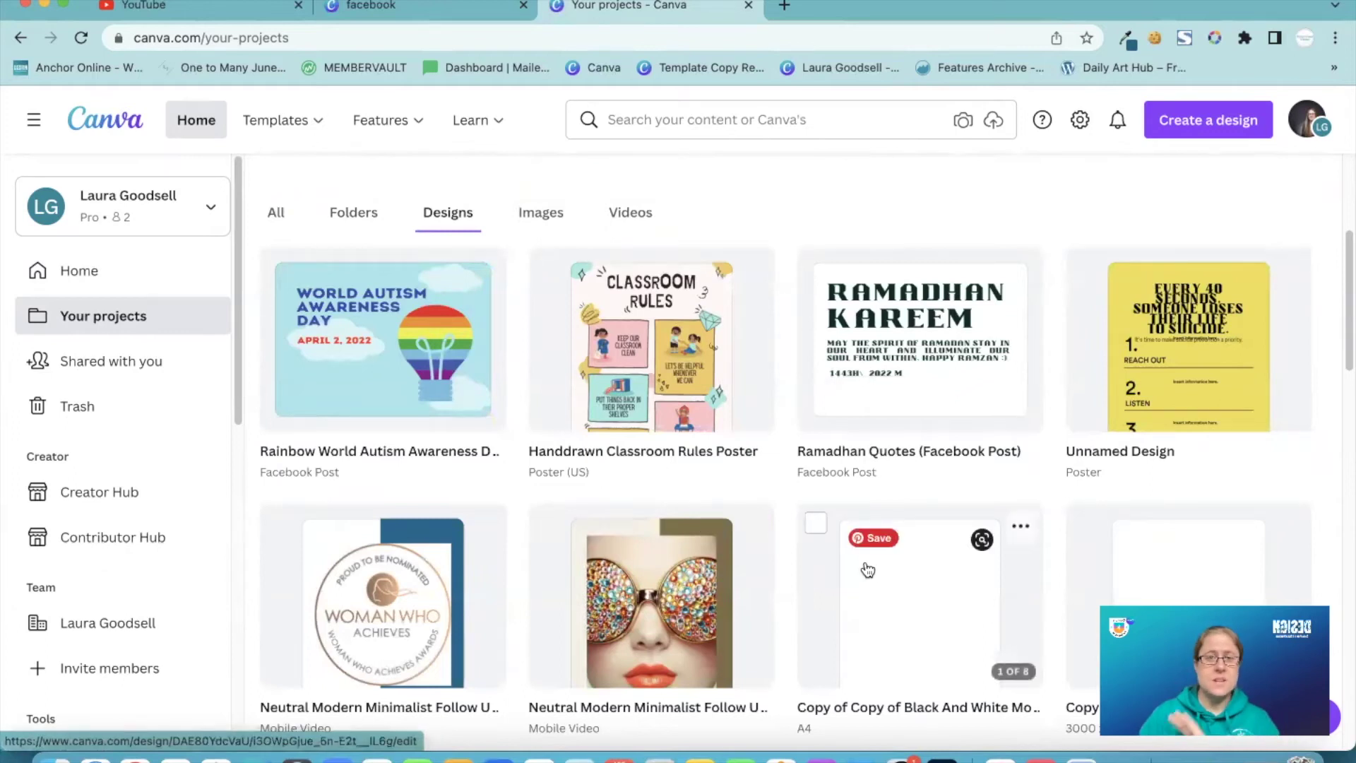
pyautogui.click(543, 216)
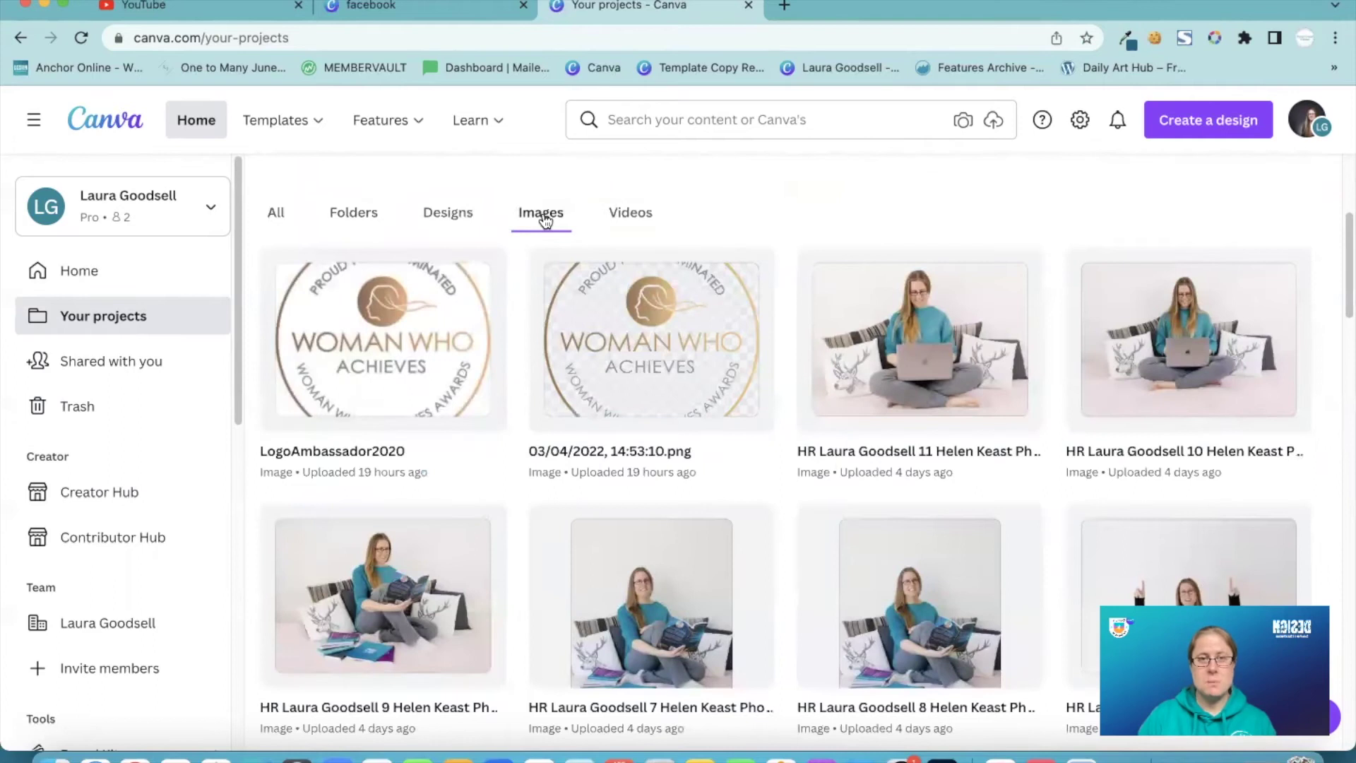
pyautogui.click(617, 218)
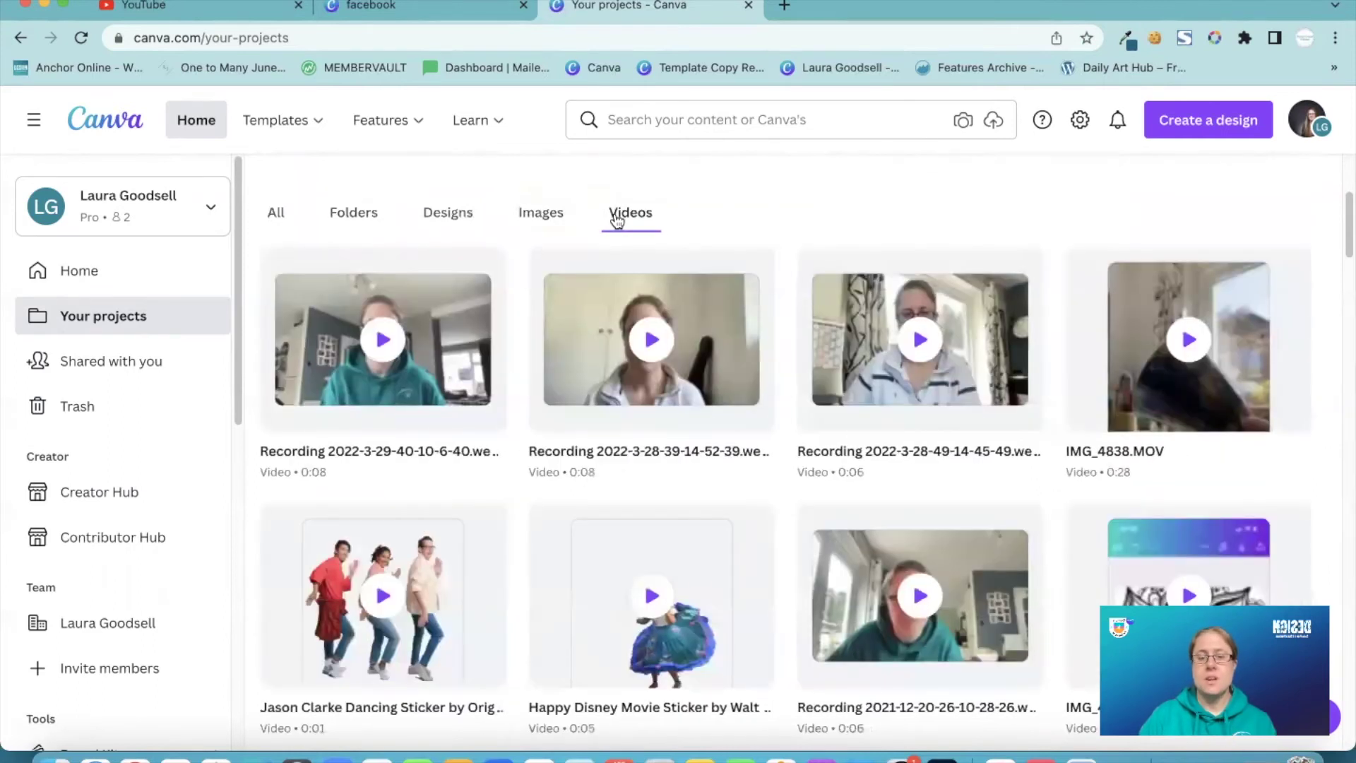
pyautogui.click(367, 214)
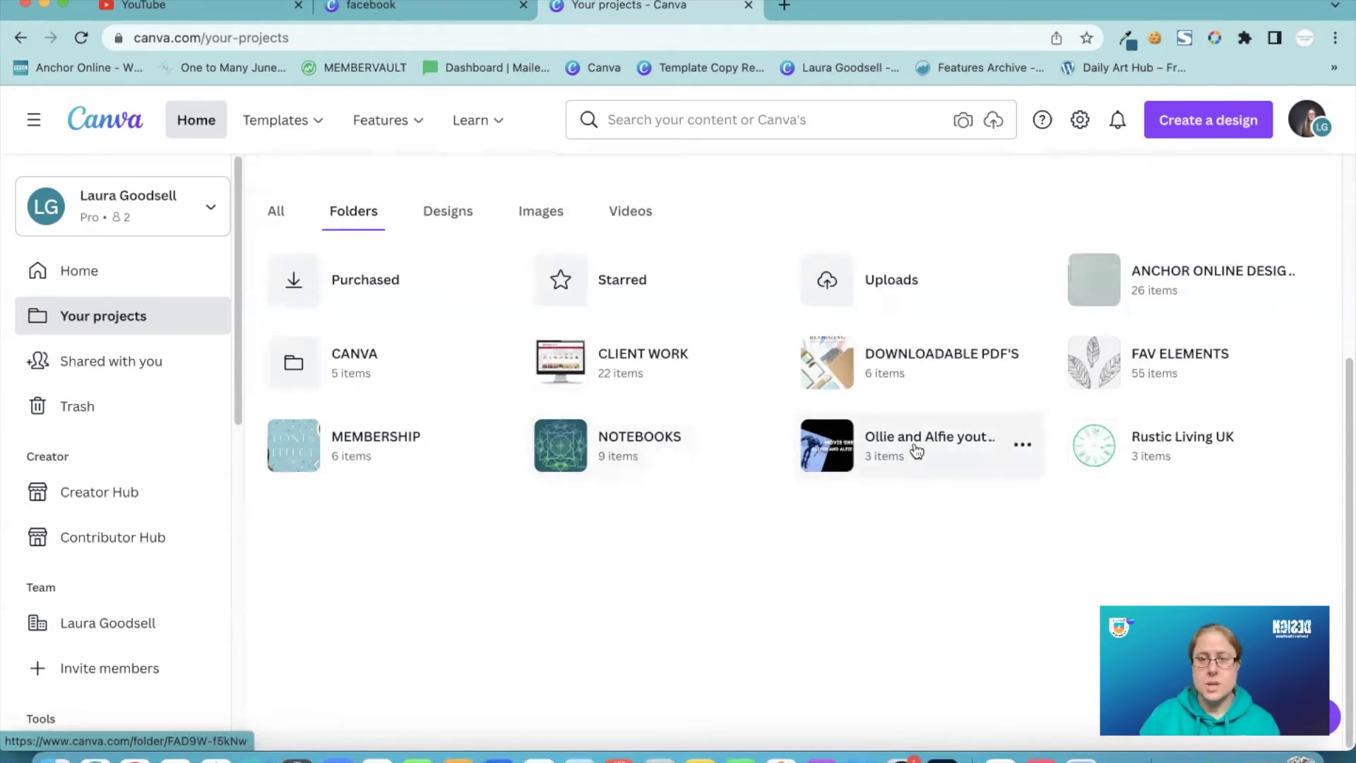
# From the Folders view, drag the Ollie and Alfie youtube folder onto NOTEBOOKS
pyautogui.moveTo(916, 450); pyautogui.dragTo(659, 443)
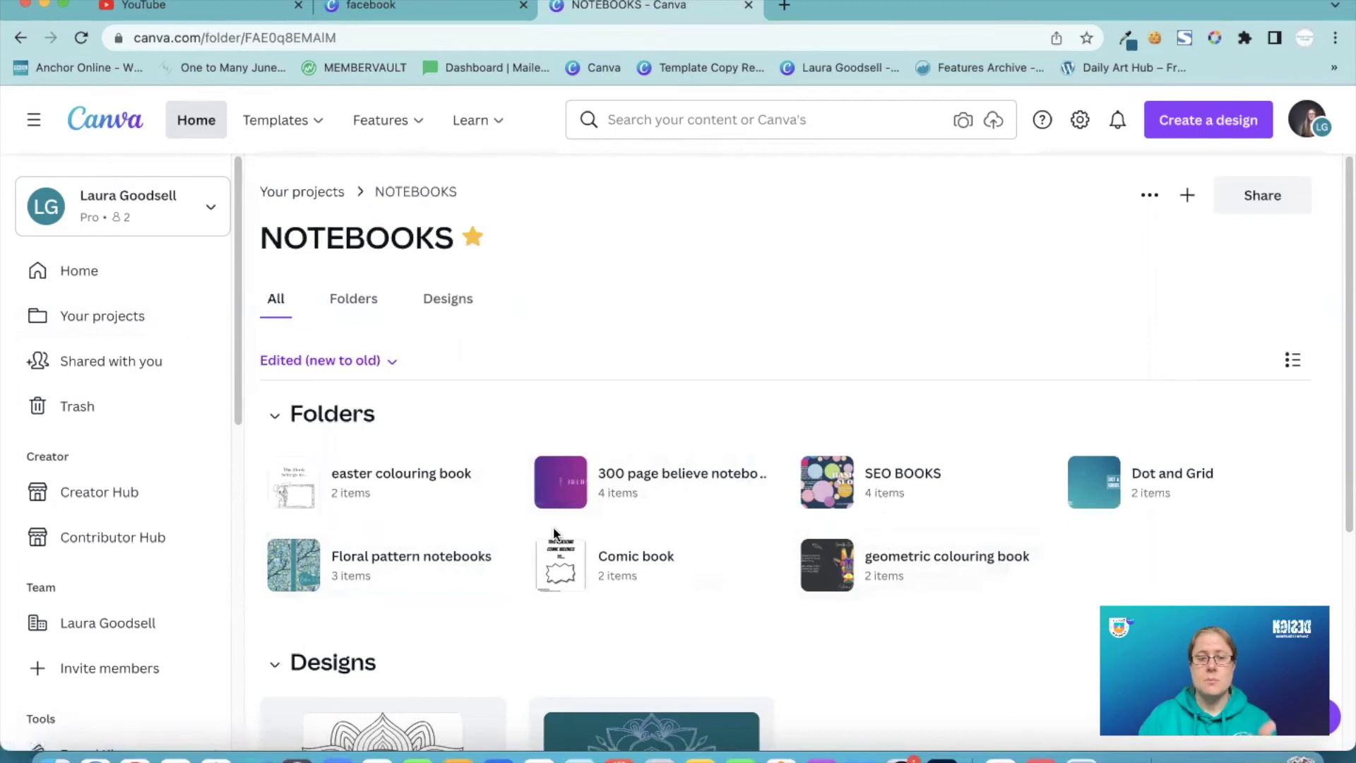
pyautogui.moveTo(274, 89)
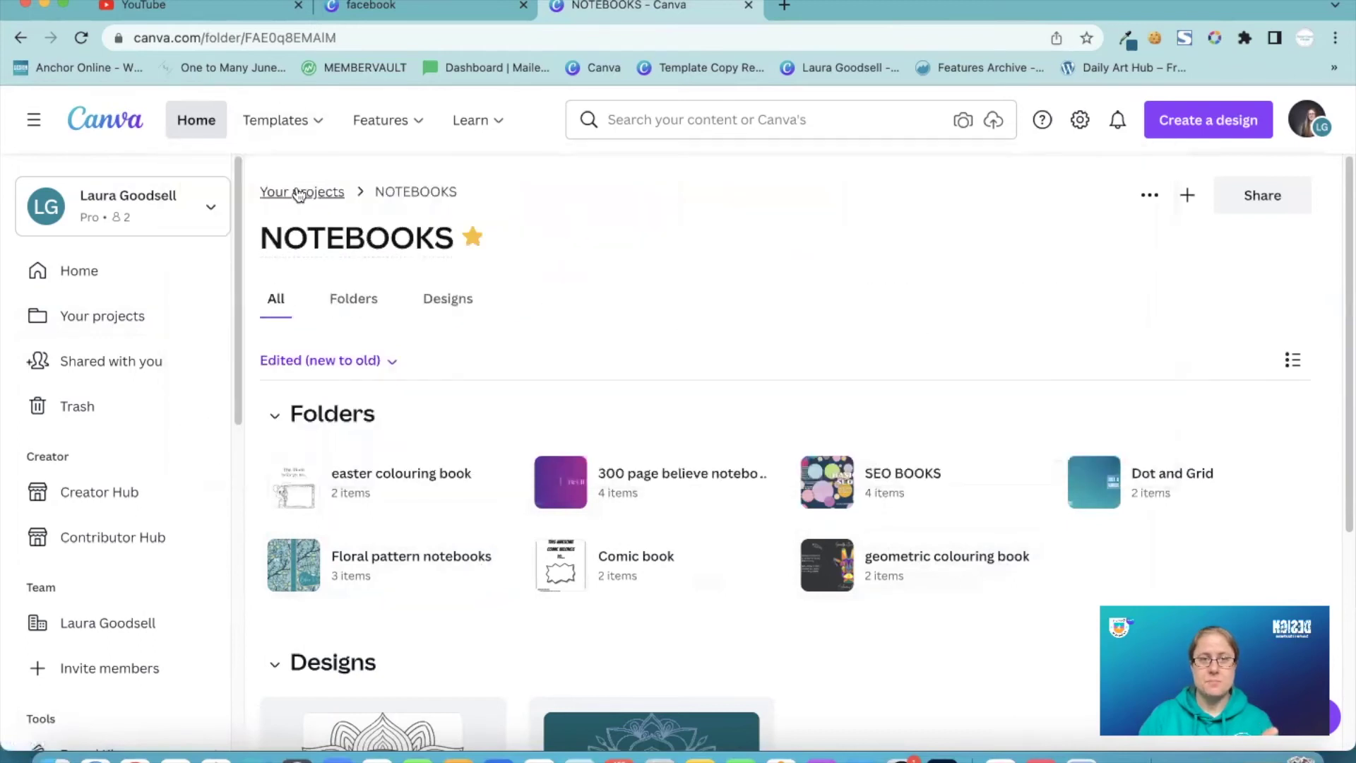
pyautogui.click(310, 196)
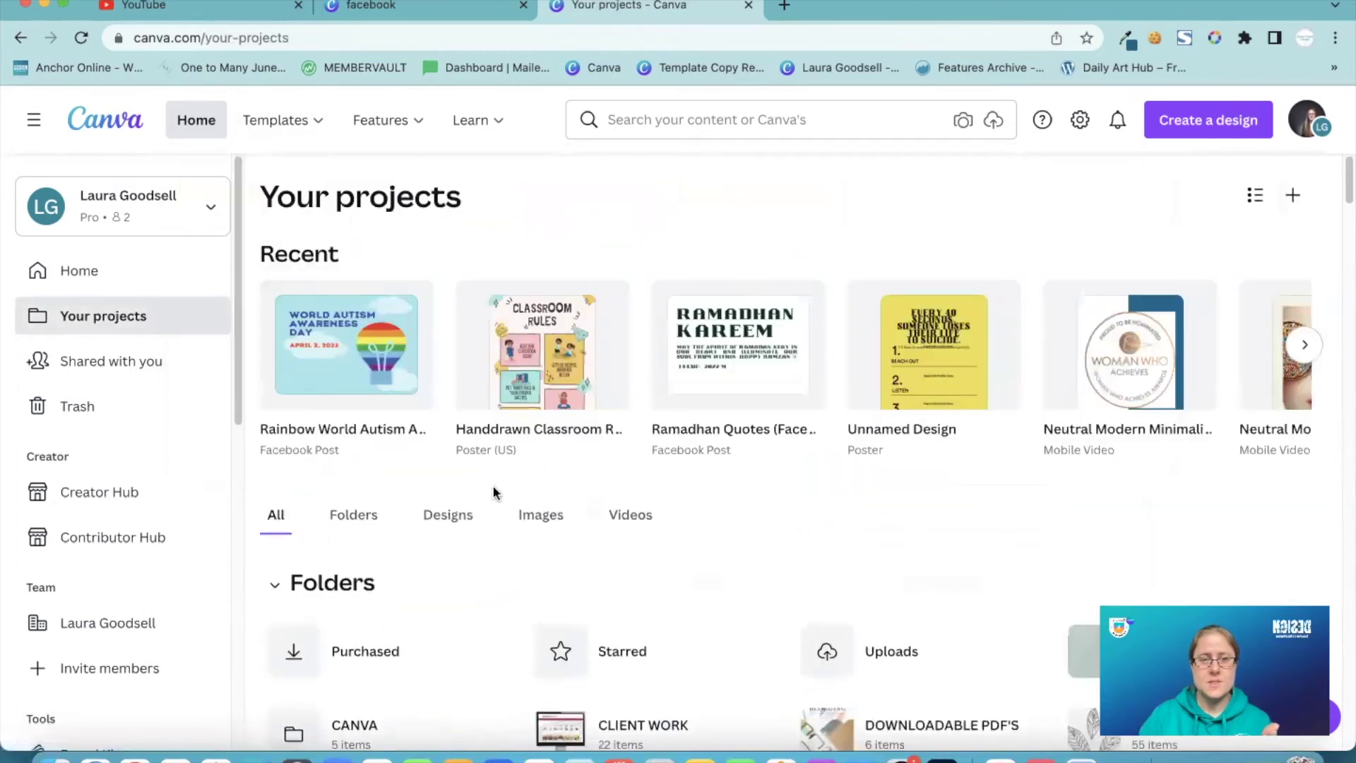
pyautogui.click(353, 515)
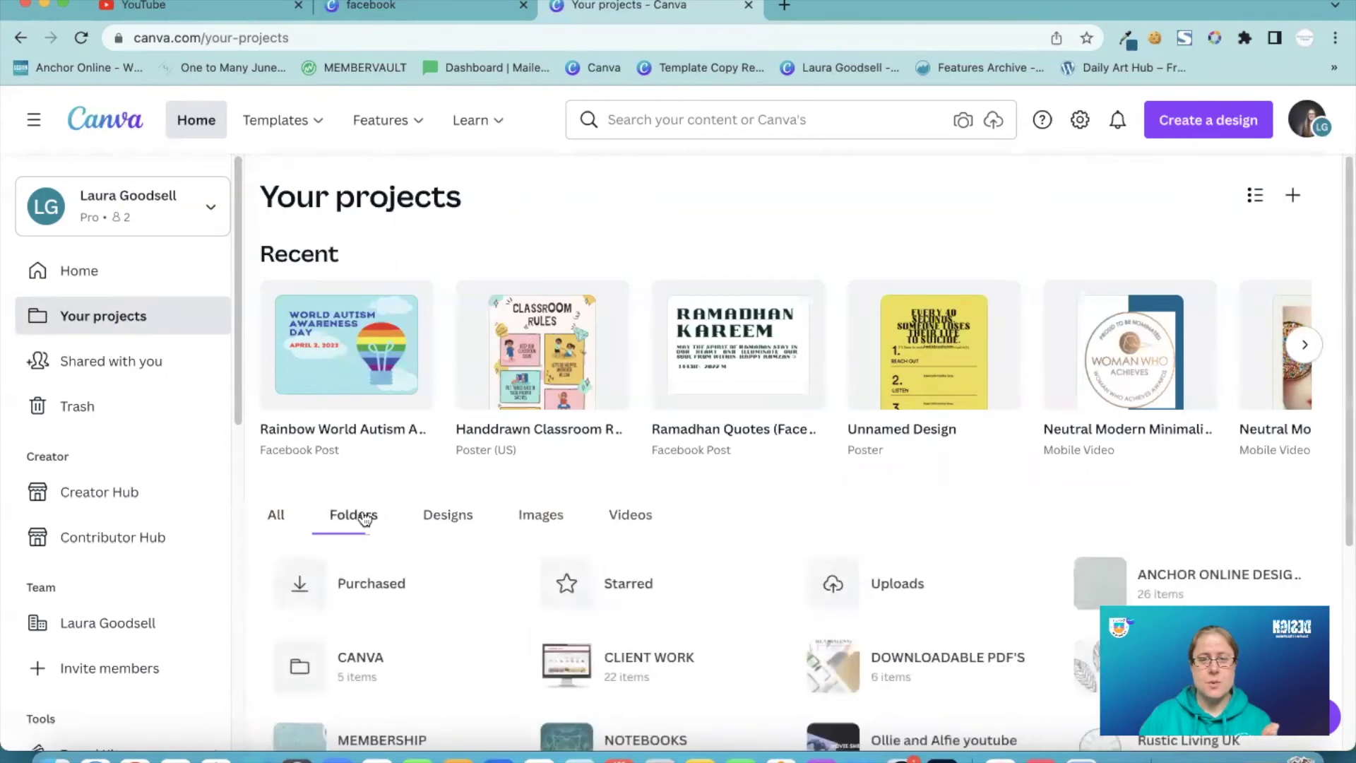
pyautogui.scroll(-4, 1058, 482)
pyautogui.moveTo(887, 459); pyautogui.dragTo(625, 455)
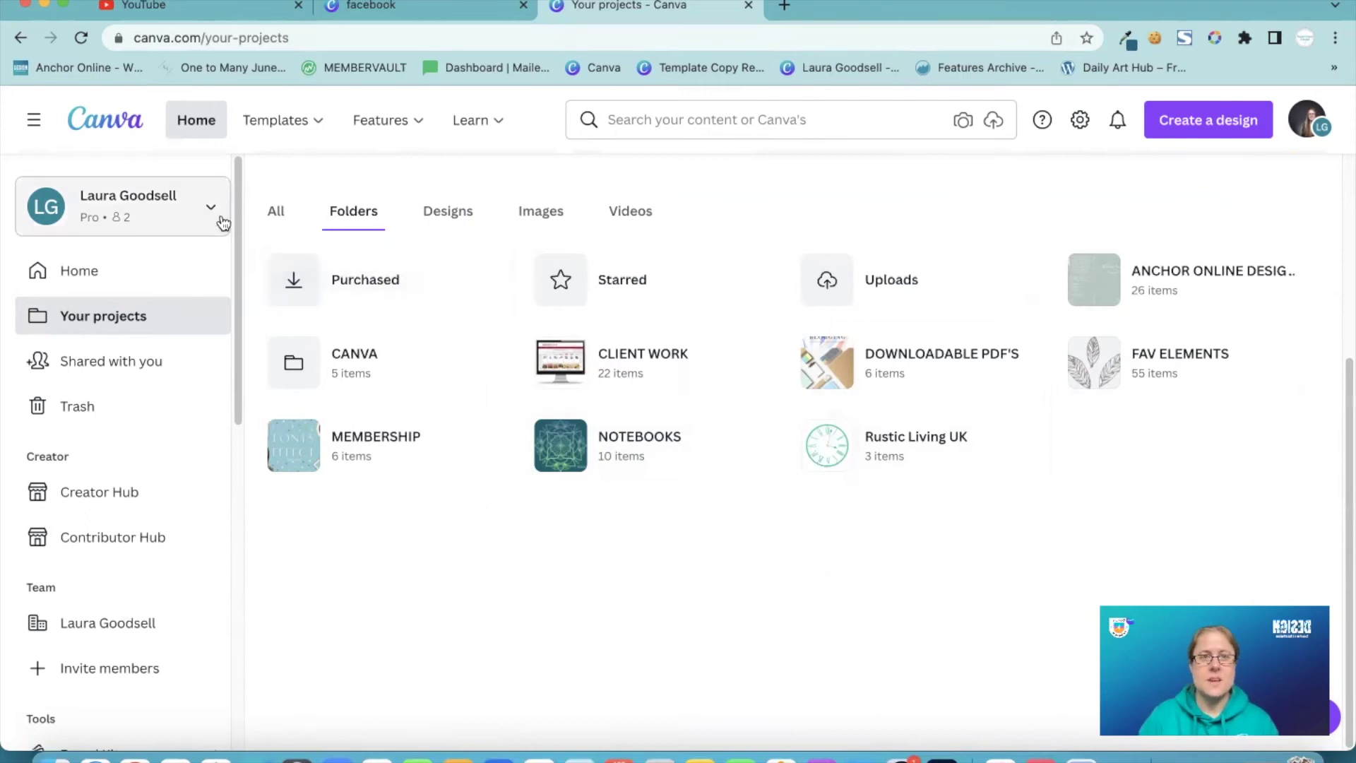
# Show all content types and tick the World Autism Awareness Day design
pyautogui.click(278, 214)
pyautogui.scroll(-5, 1059, 424)
pyautogui.click(279, 322)
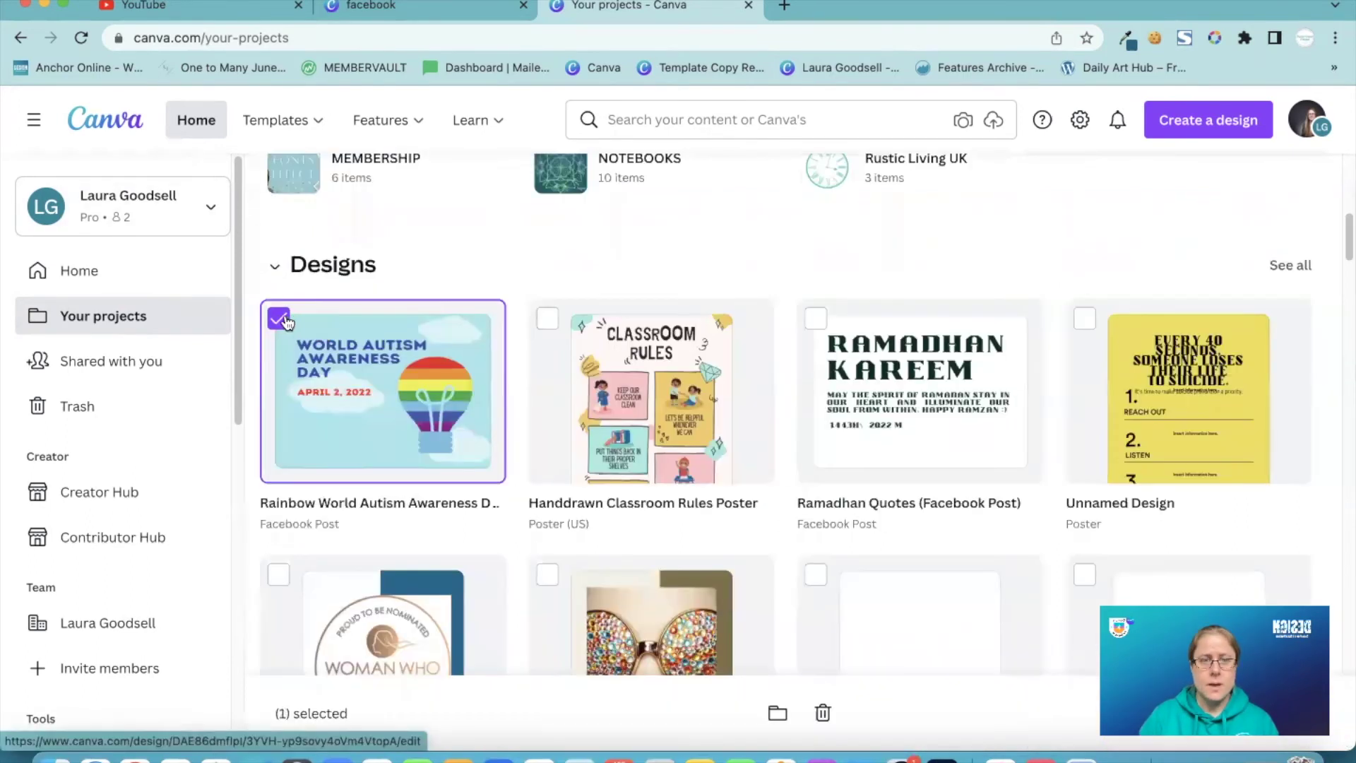
pyautogui.click(279, 321)
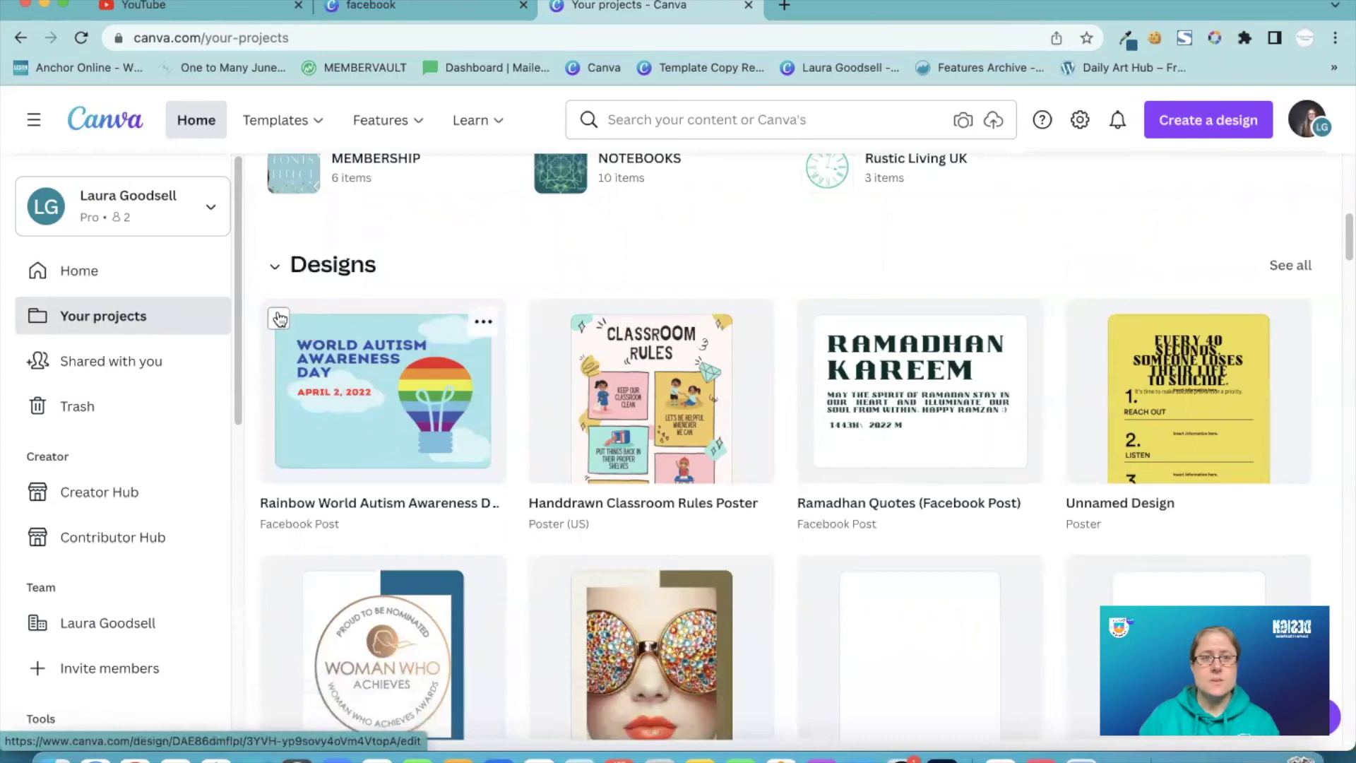
pyautogui.click(279, 319)
pyautogui.moveTo(1346, 239); pyautogui.dragTo(1346, 385)
# Add an uploaded portrait photo and the Disney sticker video, then untick the design
pyautogui.click(548, 372)
pyautogui.click(547, 261)
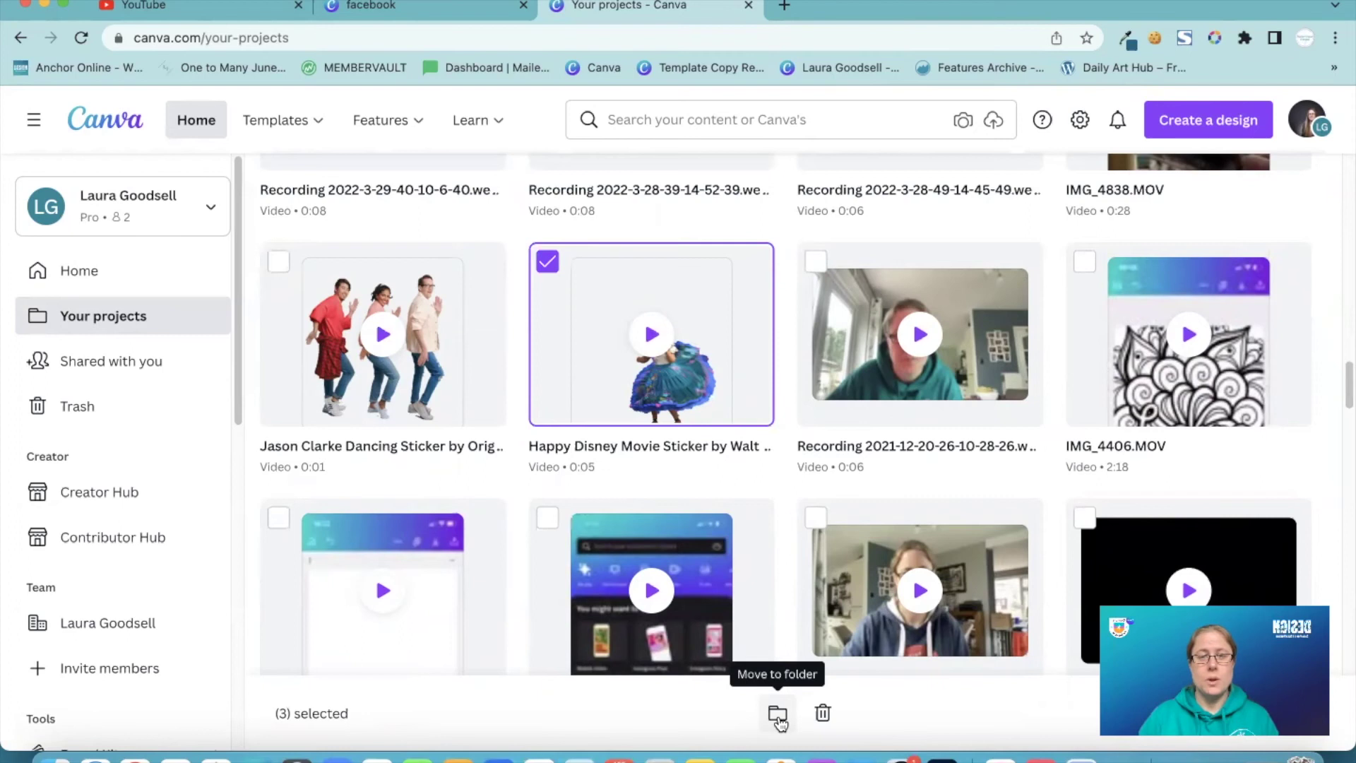
pyautogui.scroll(15, 606, 474)
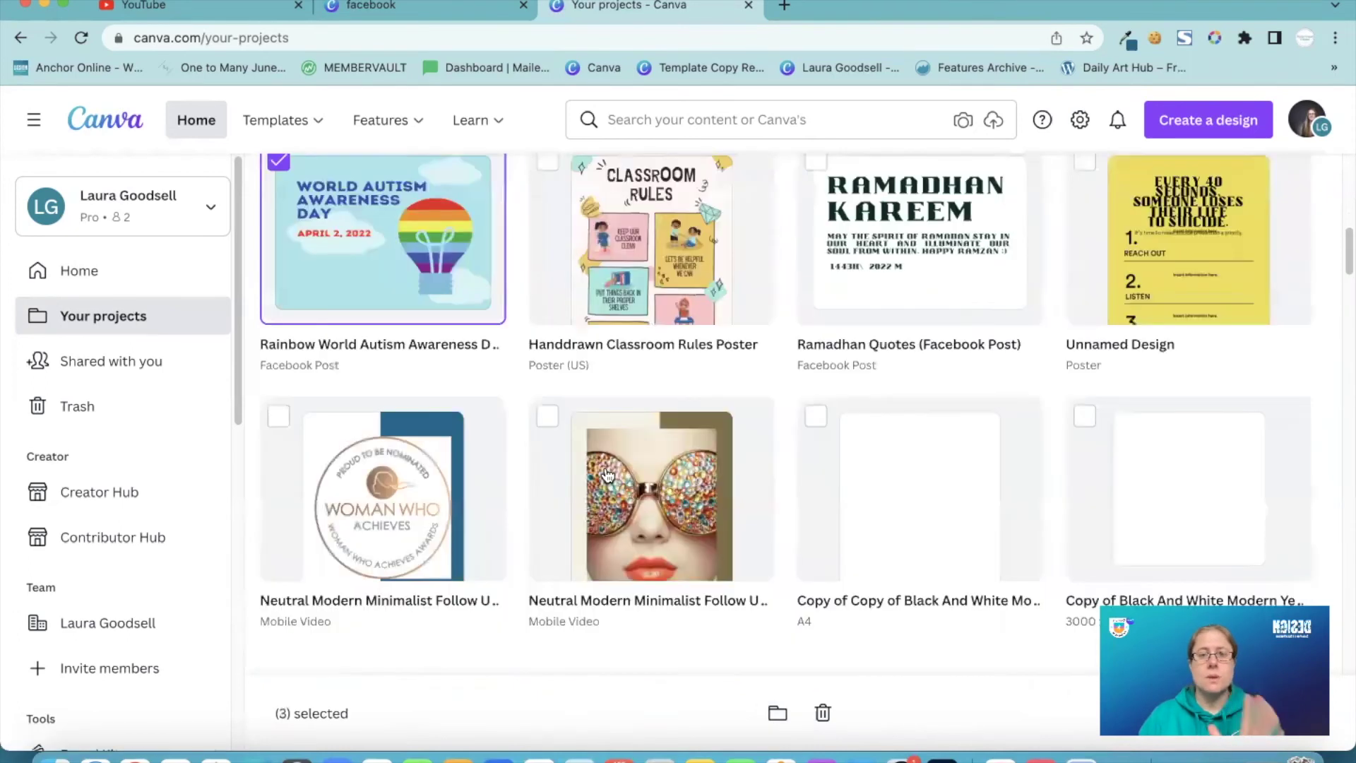
pyautogui.scroll(4, 607, 474)
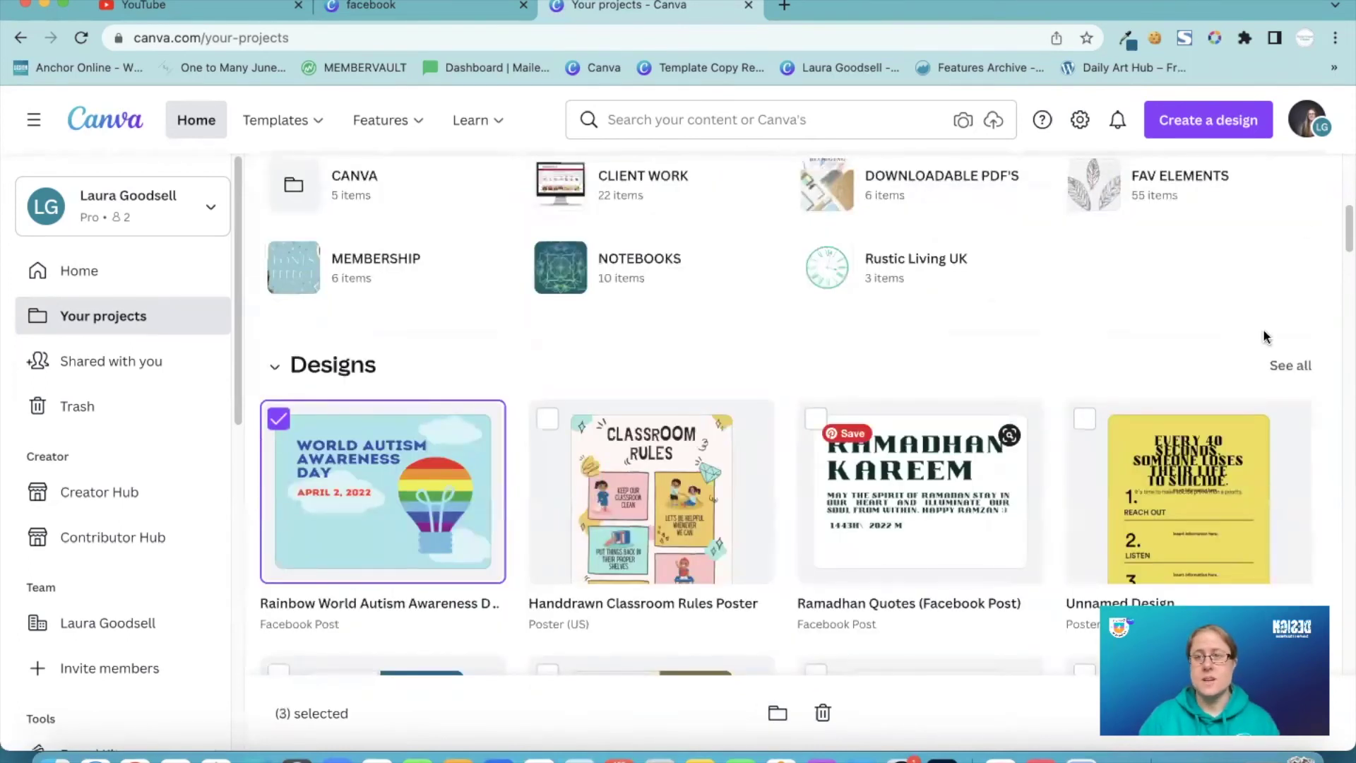
pyautogui.scroll(3, 1342, 220)
pyautogui.scroll(-2, 1342, 219)
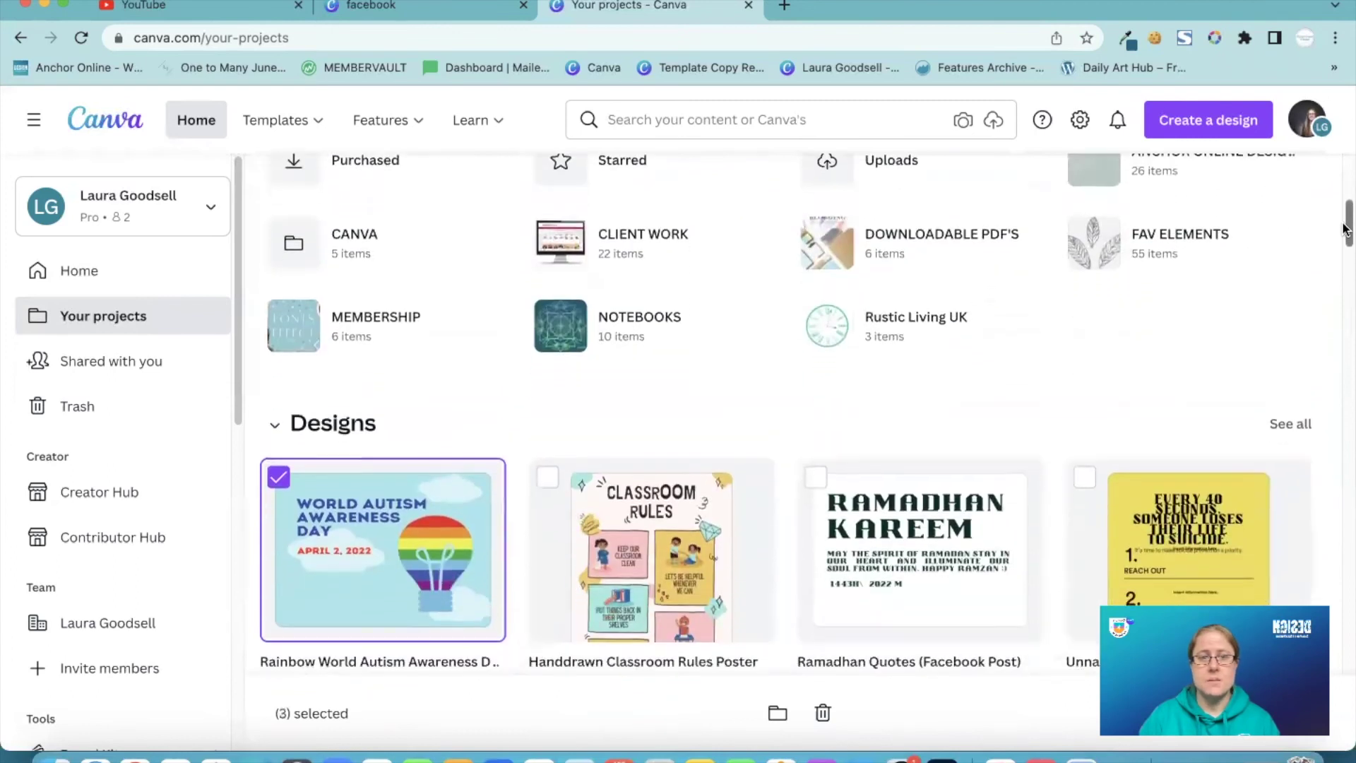
pyautogui.click(278, 479)
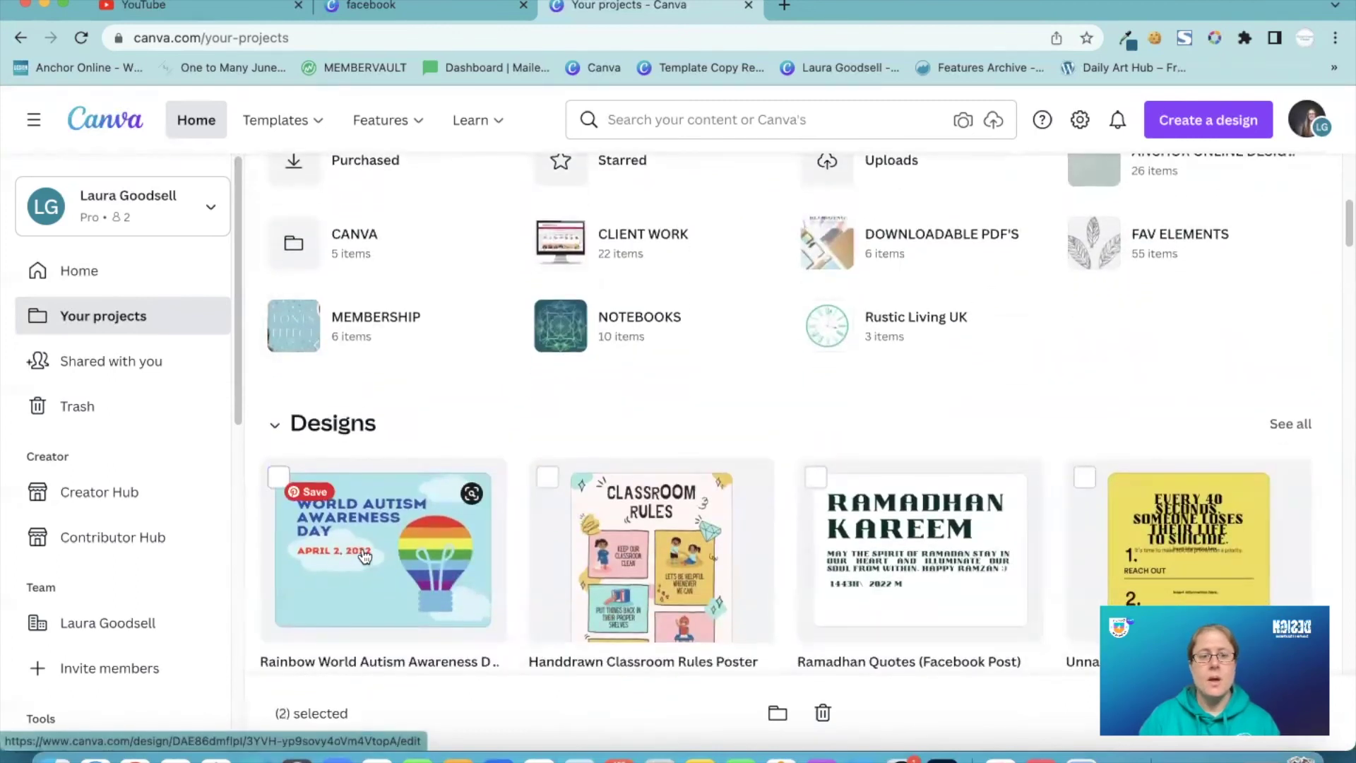
# Step through the Folders, Designs and Images tabs to end on the Videos filter
pyautogui.scroll(8, 445, 567)
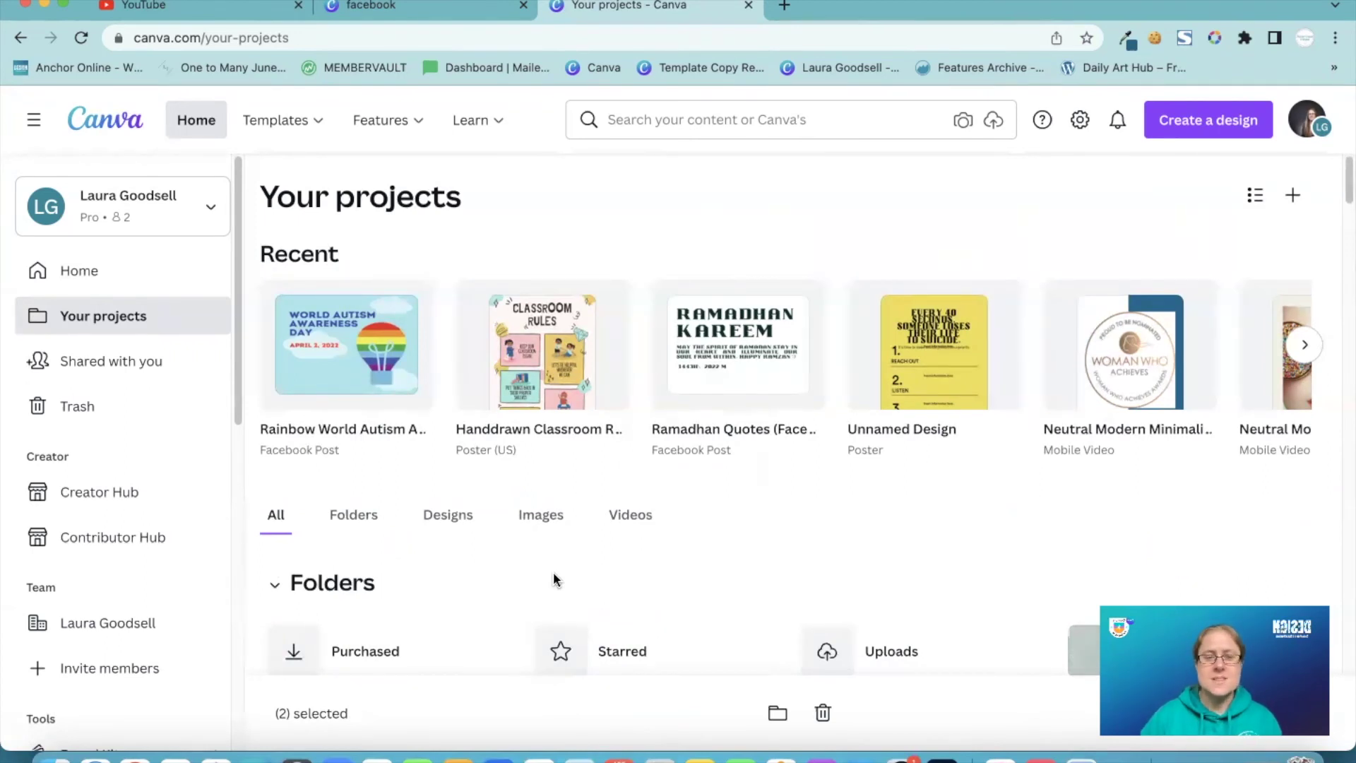
pyautogui.click(370, 519)
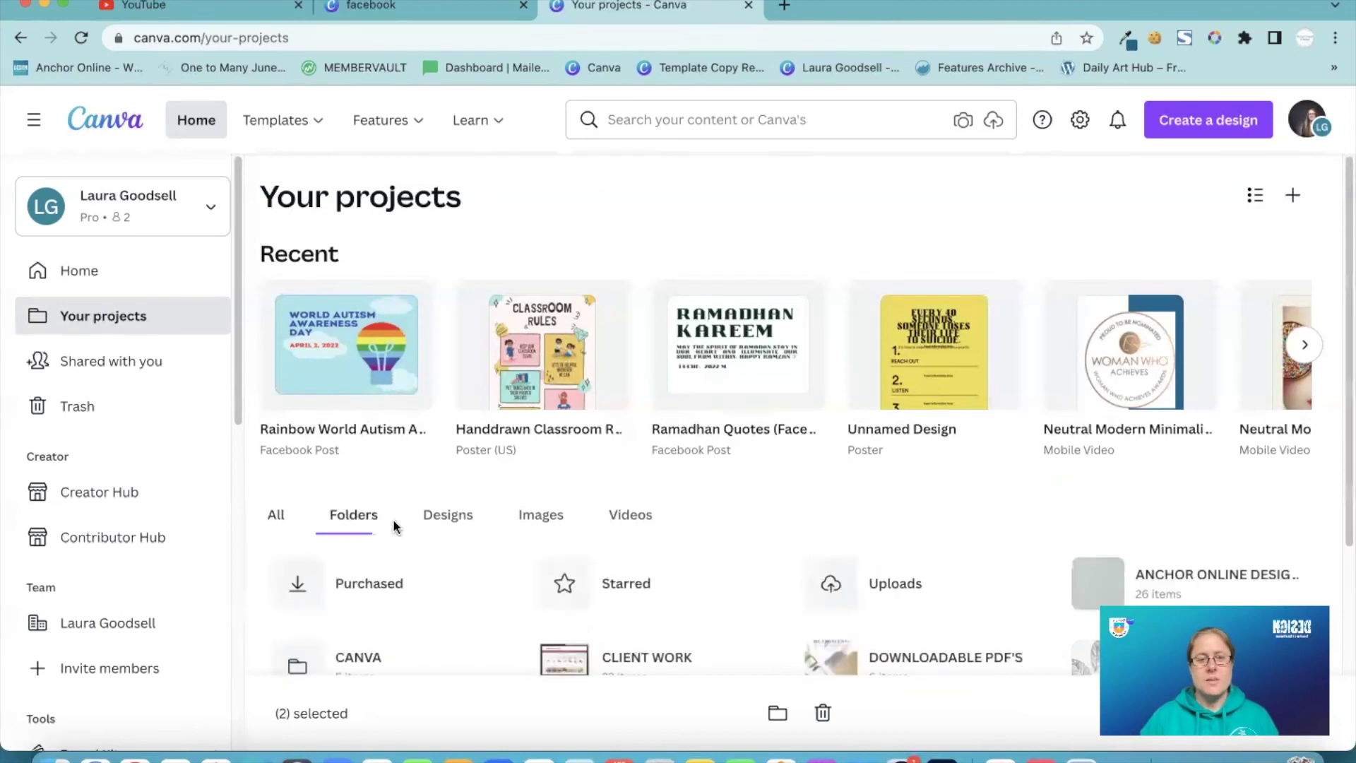
pyautogui.click(442, 520)
pyautogui.click(540, 516)
pyautogui.click(638, 520)
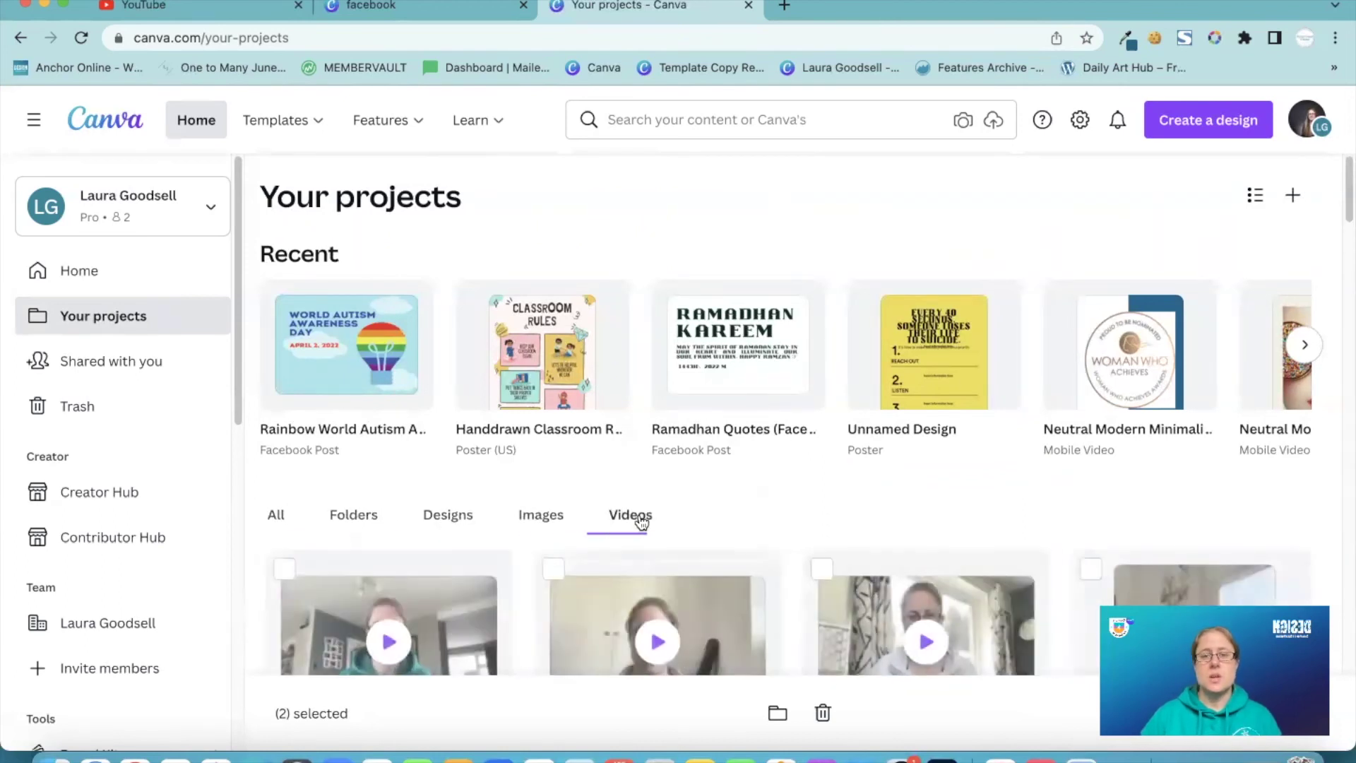